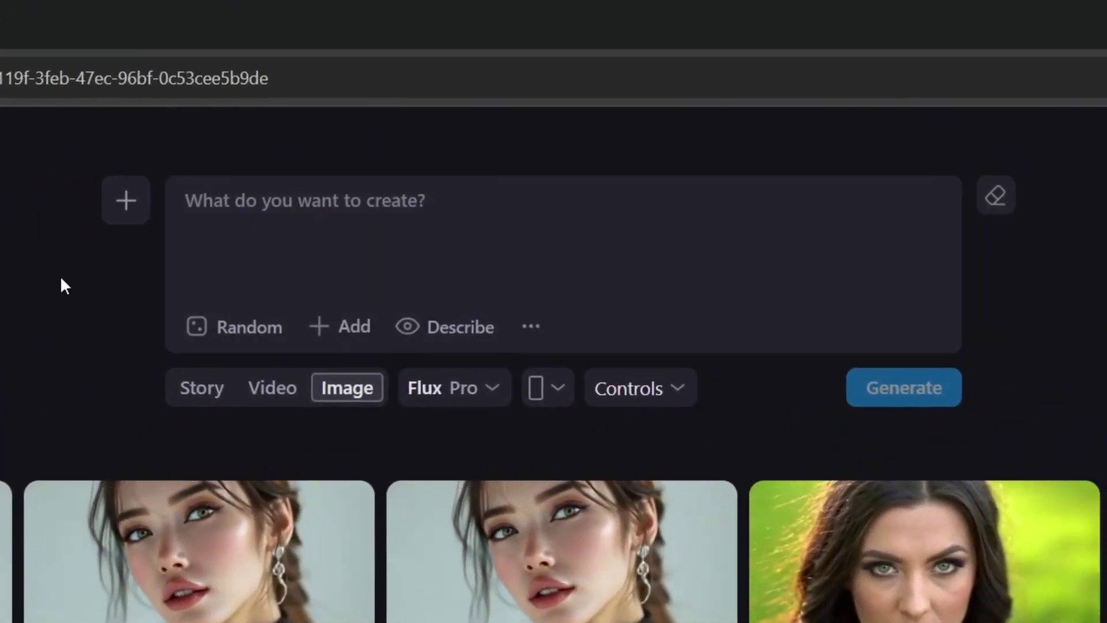
Switch Nim through Story and Video back to Image with Flux Pro, then open a new browser tab.
click(199, 390)
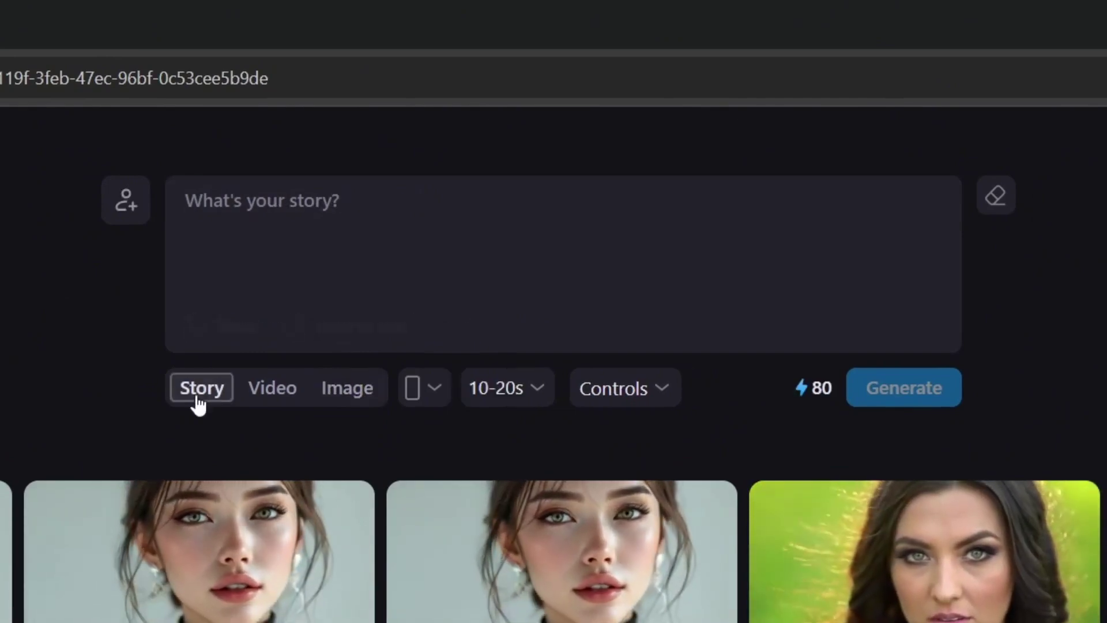
click(262, 390)
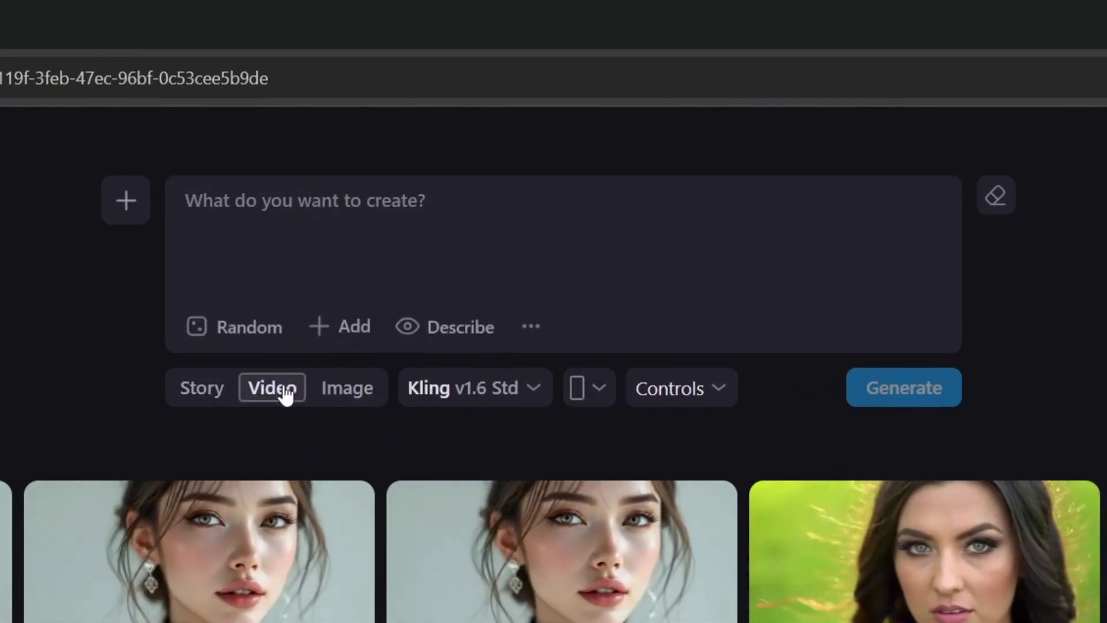
click(322, 395)
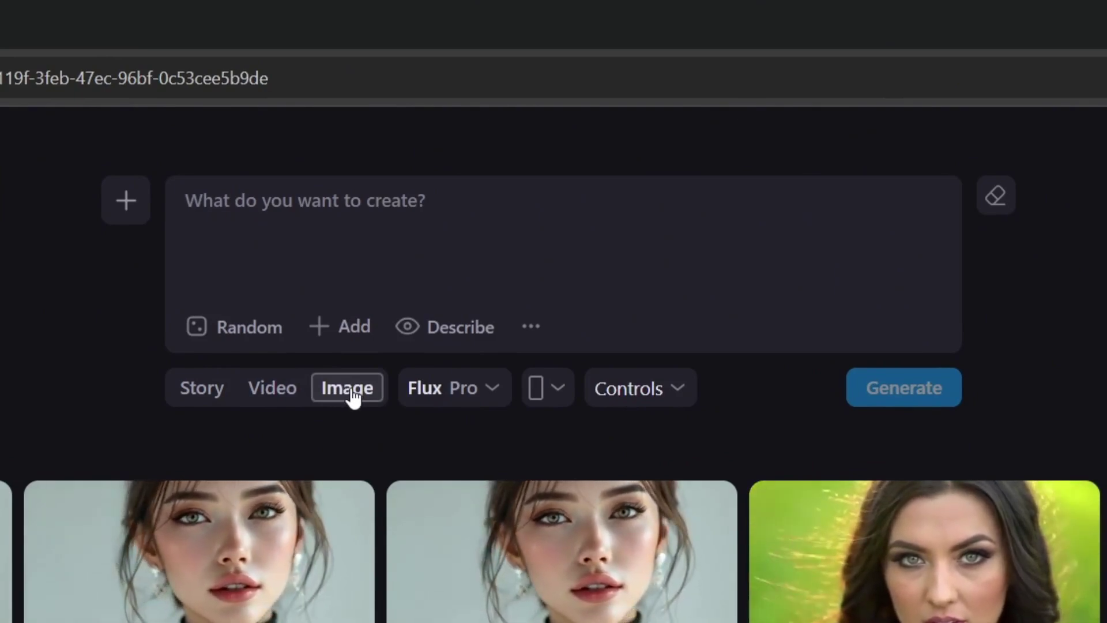
click(283, 265)
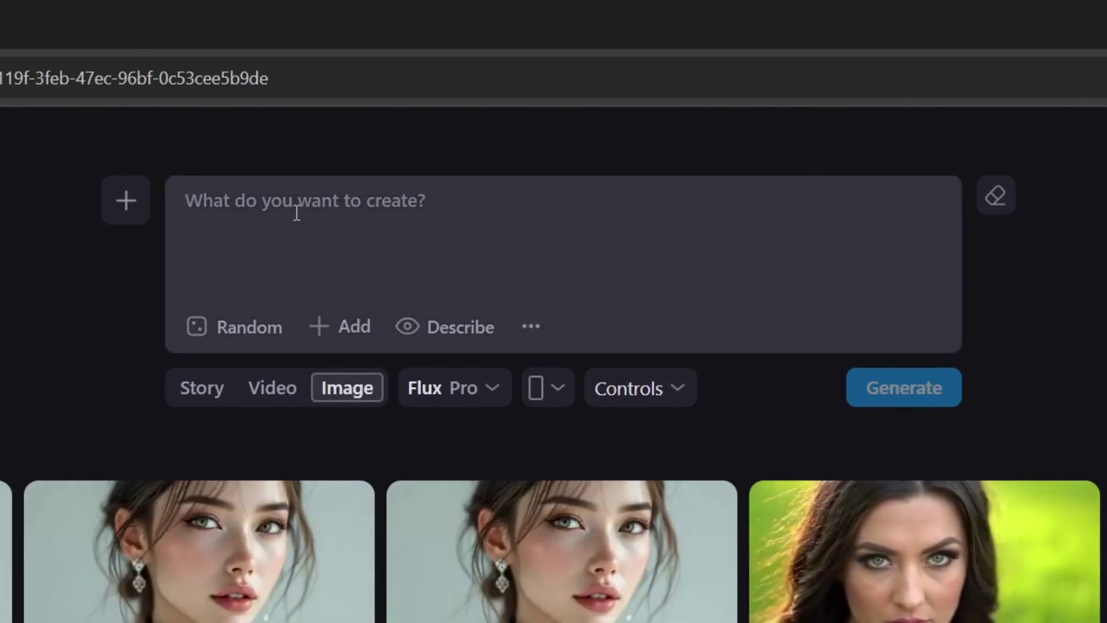
click(215, 29)
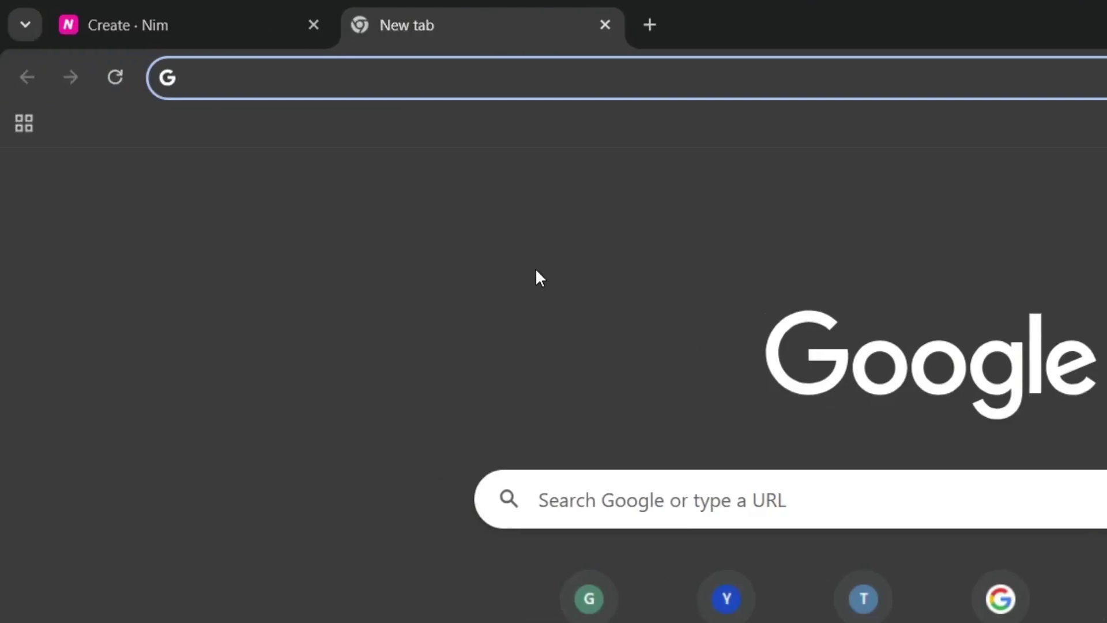
Open the Free AI Prompt Generator site from the 'Ge' suggestion and highlight its heading.
text(Generate prompt ai)
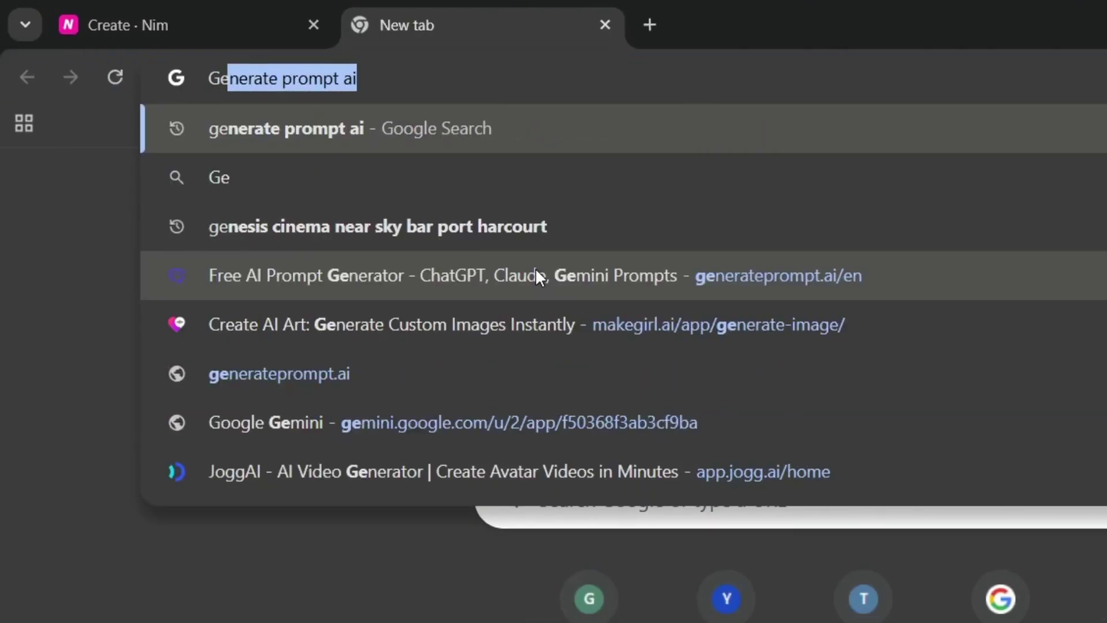
click(535, 276)
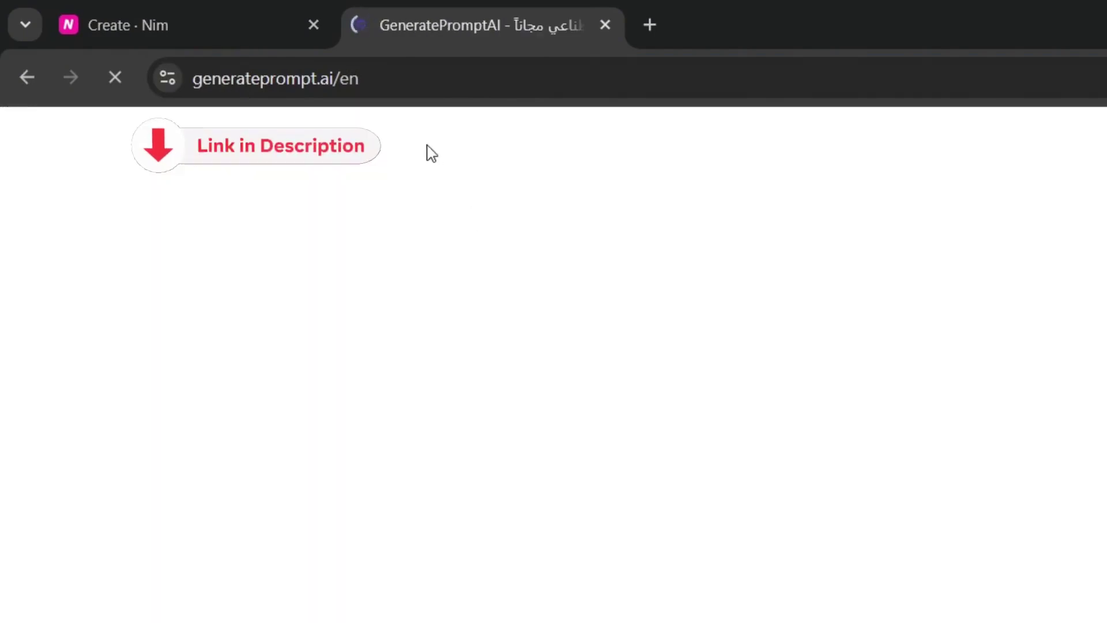
drag(360, 78, 192, 78)
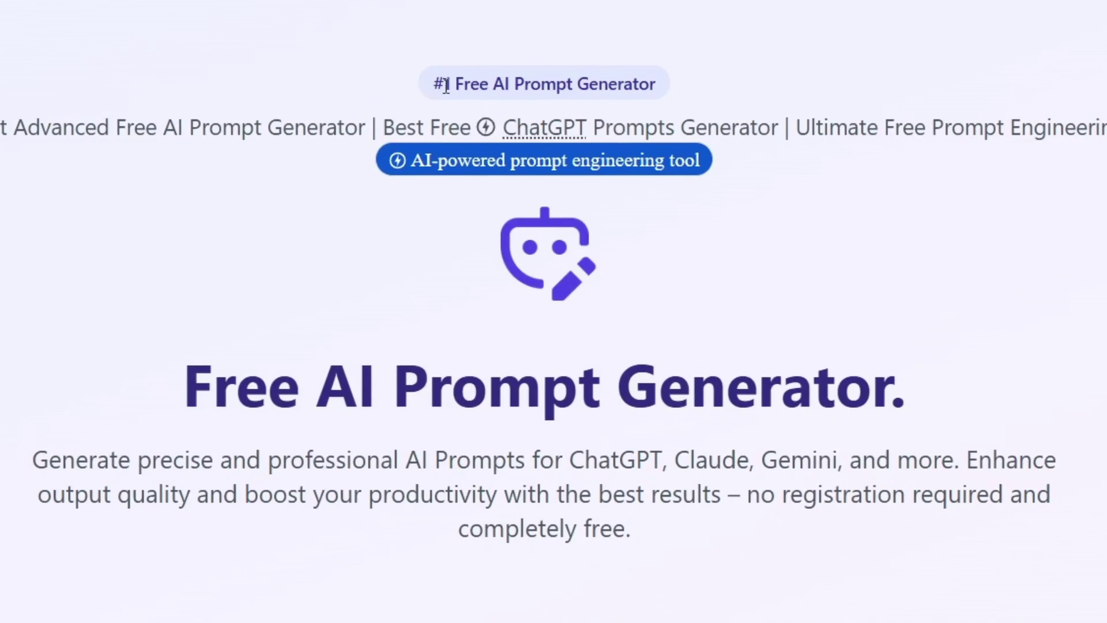
drag(454, 82, 648, 90)
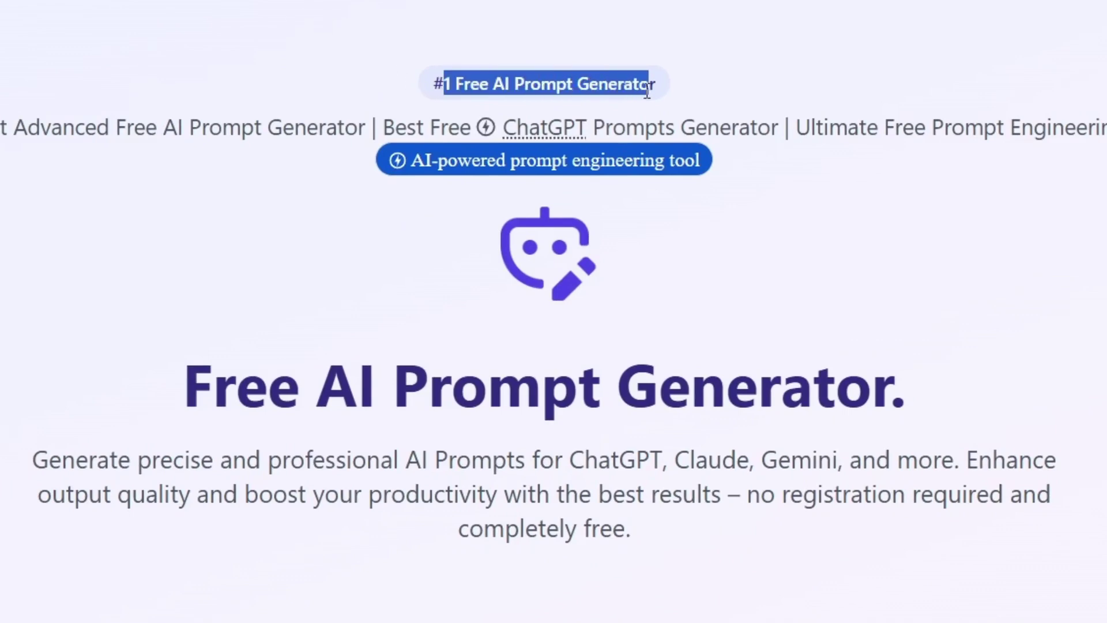
double_click(470, 82)
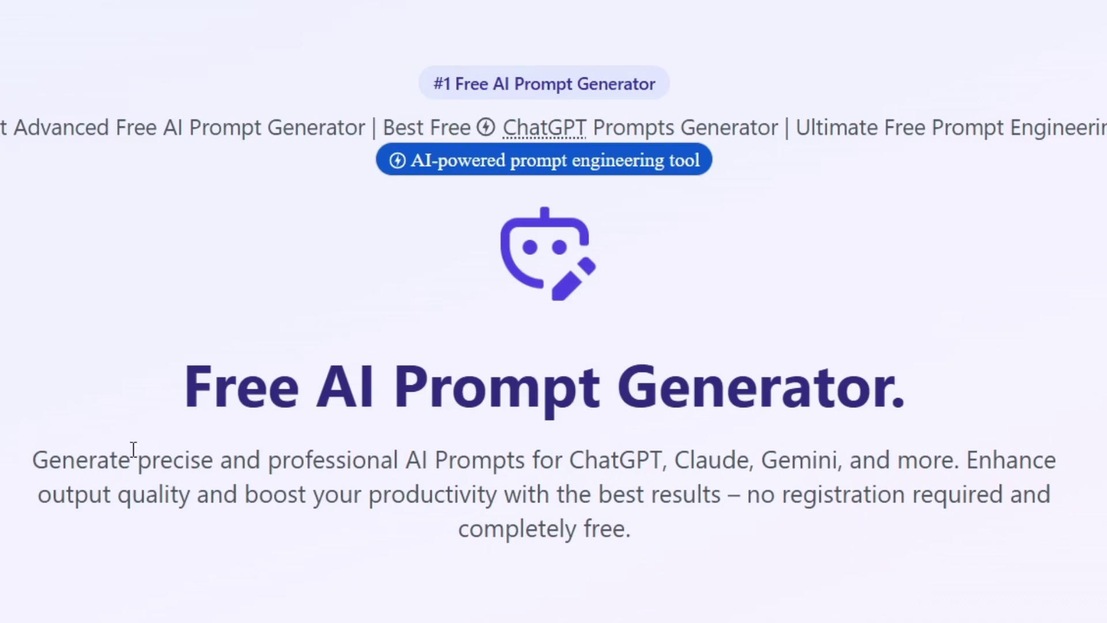
Highlight key words in the site description (ChatGPT, Claude, Gemini, productivity) and scroll toward the tools.
drag(44, 460, 435, 460)
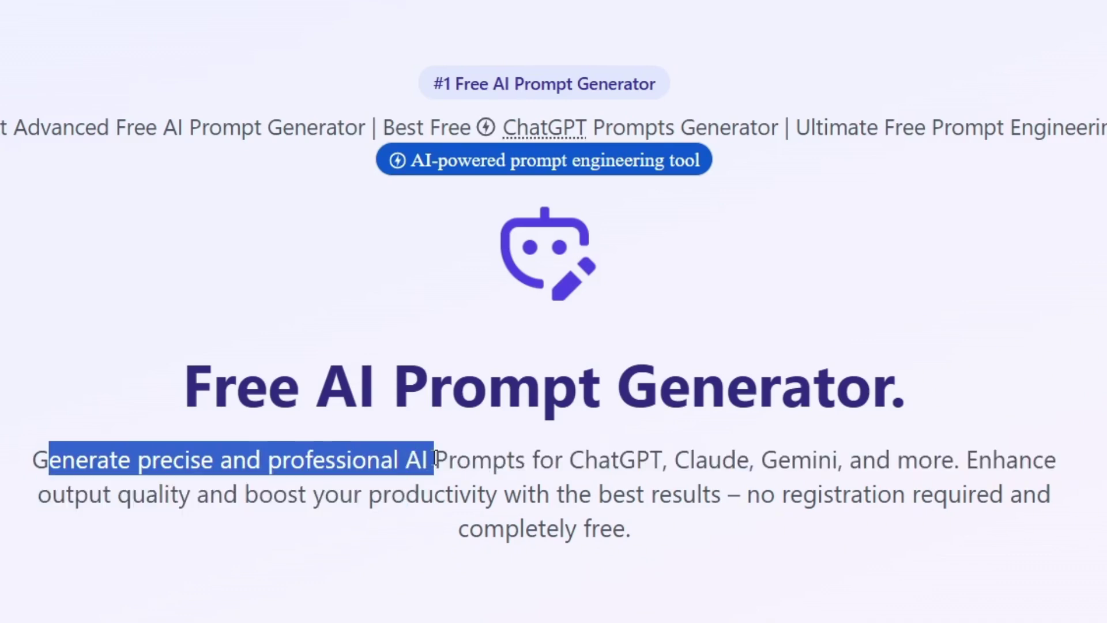
click(523, 455)
double_click(597, 459)
double_click(709, 460)
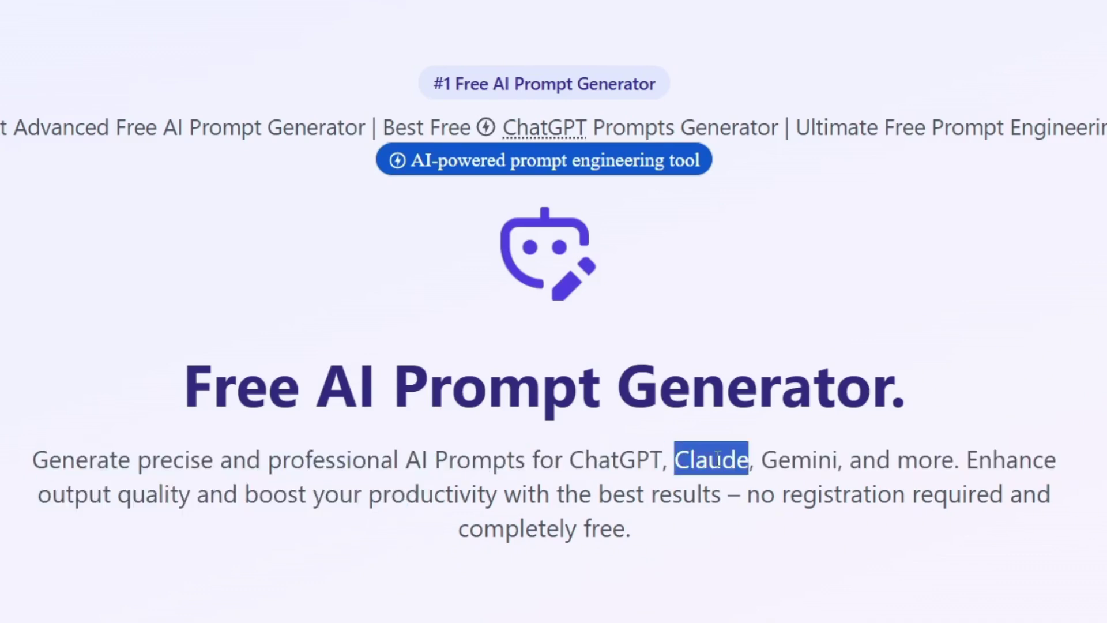
double_click(759, 459)
double_click(802, 456)
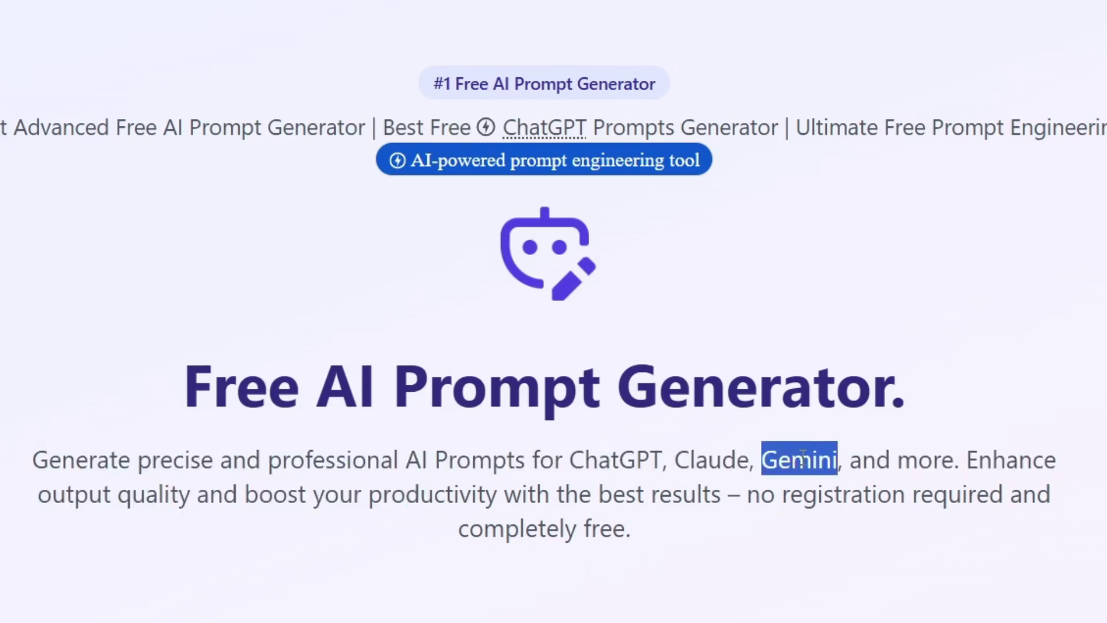
double_click(927, 460)
click(1028, 549)
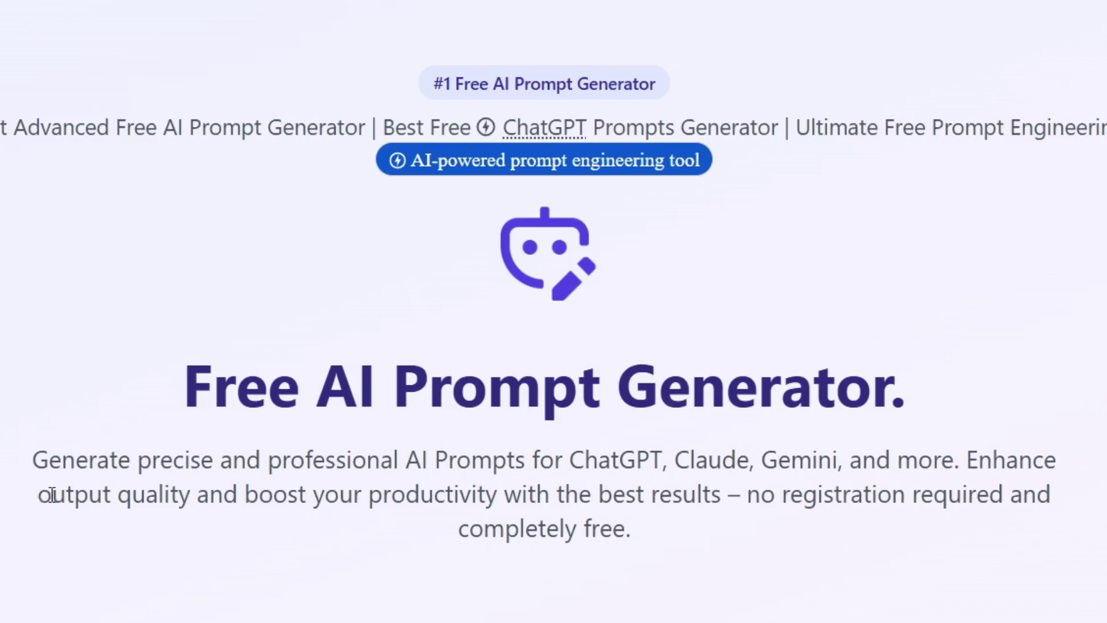
drag(52, 494, 190, 496)
click(229, 549)
double_click(375, 500)
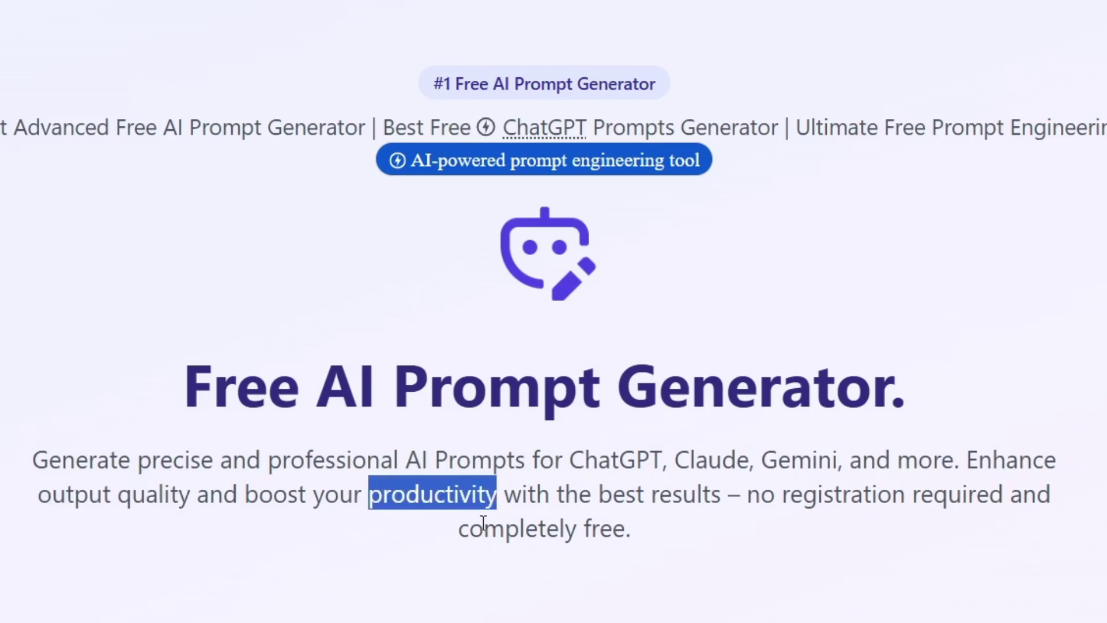
scroll(754, 477, down, 10)
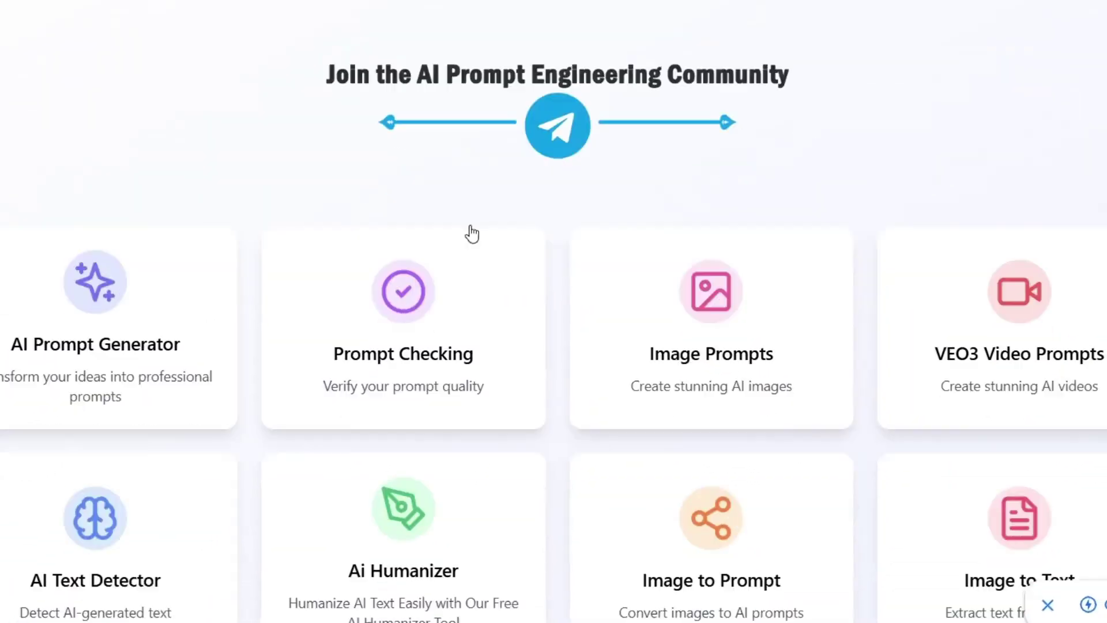
Scroll around the homepage to browse the grid of eight prompt tools.
scroll(391, 231, down, 2)
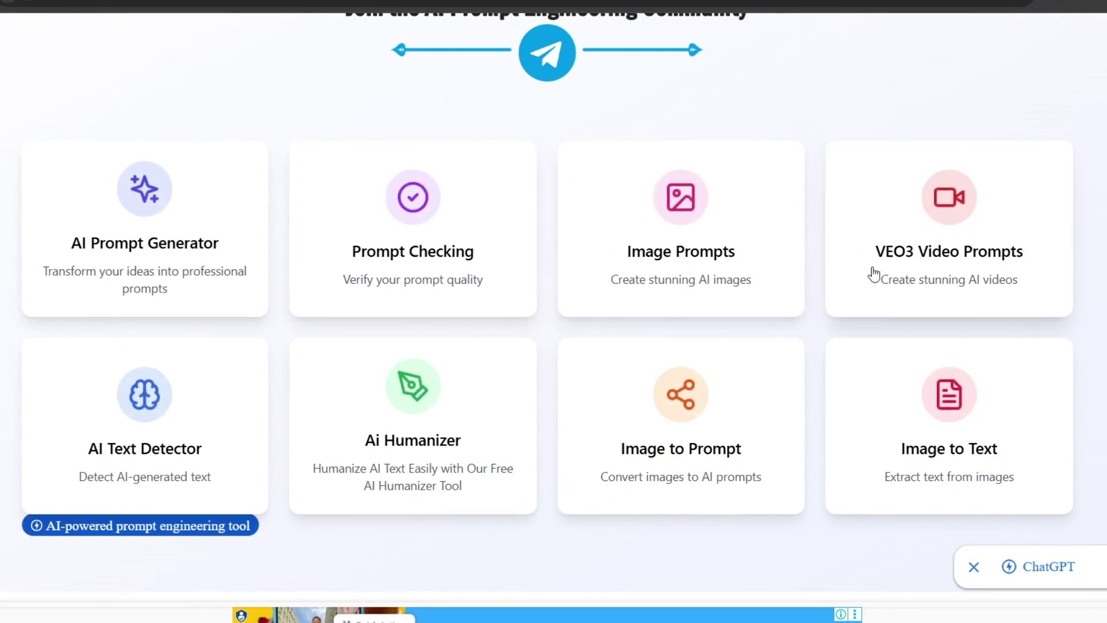
scroll(881, 250, up, 1)
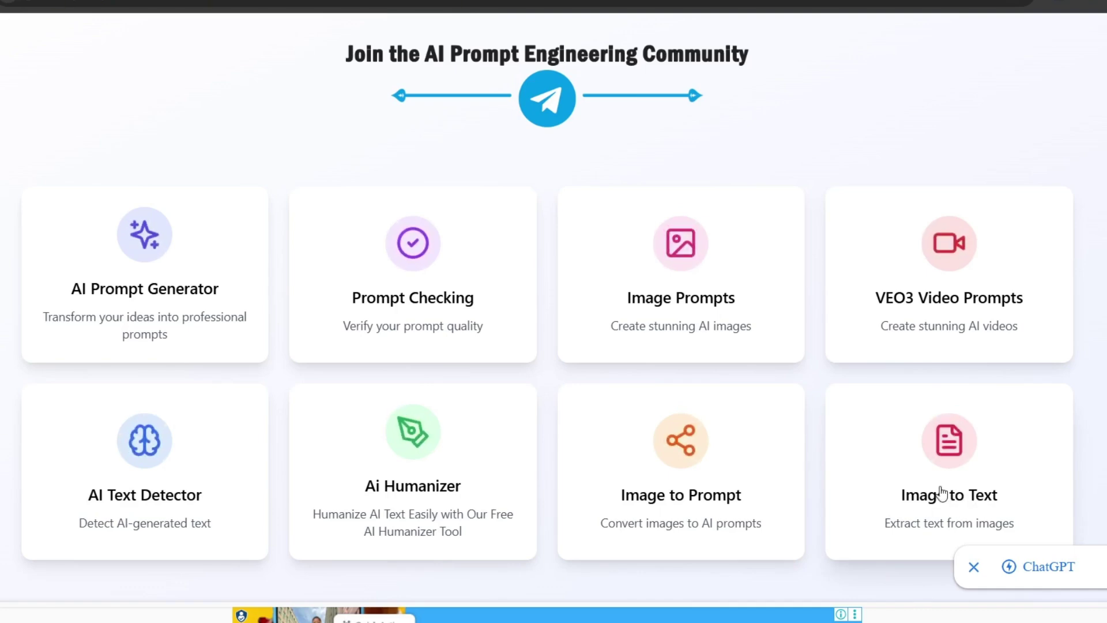
scroll(930, 454, down, 1)
scroll(937, 403, down, 10)
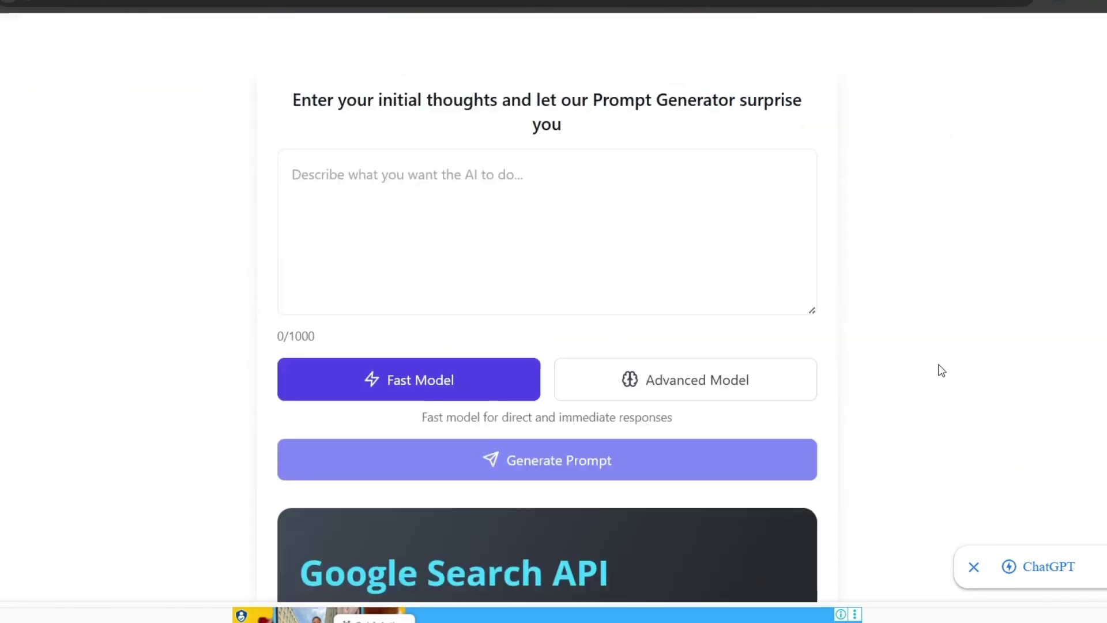
scroll(940, 370, up, 2)
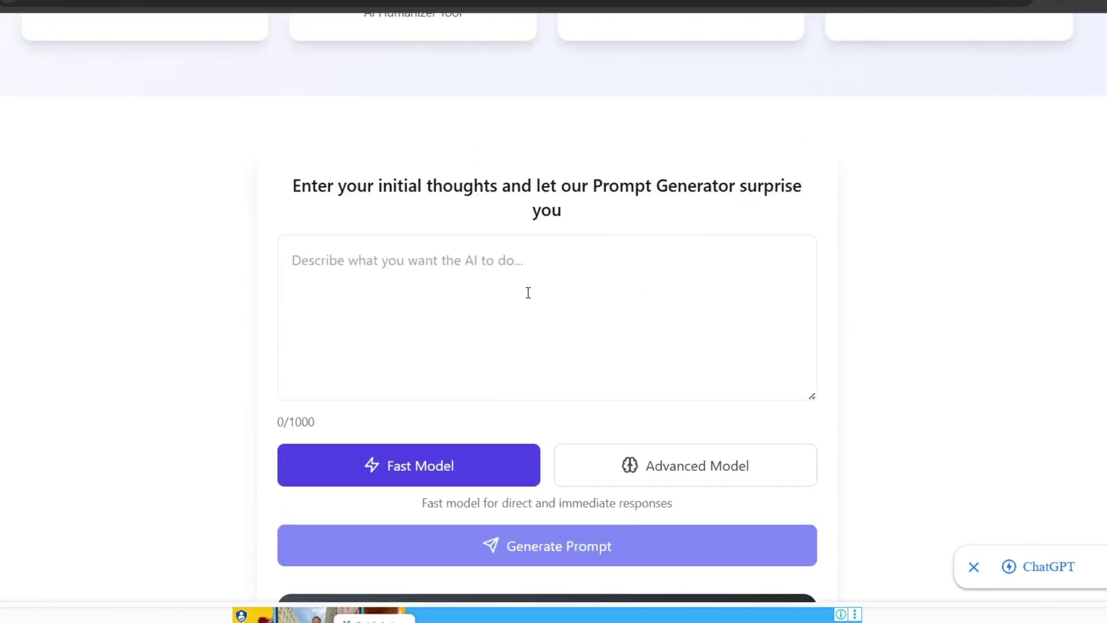
scroll(529, 294, down, 2)
scroll(880, 341, up, 10)
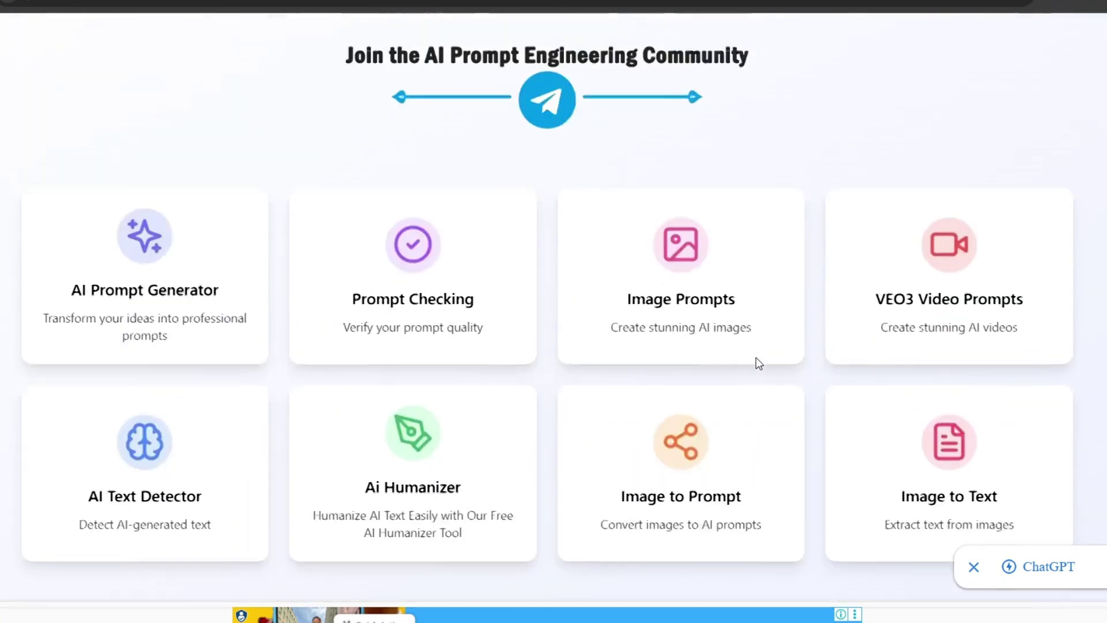
In Image Prompts, generate an enhanced prompt from 'A woman at the beach' and copy it.
click(686, 369)
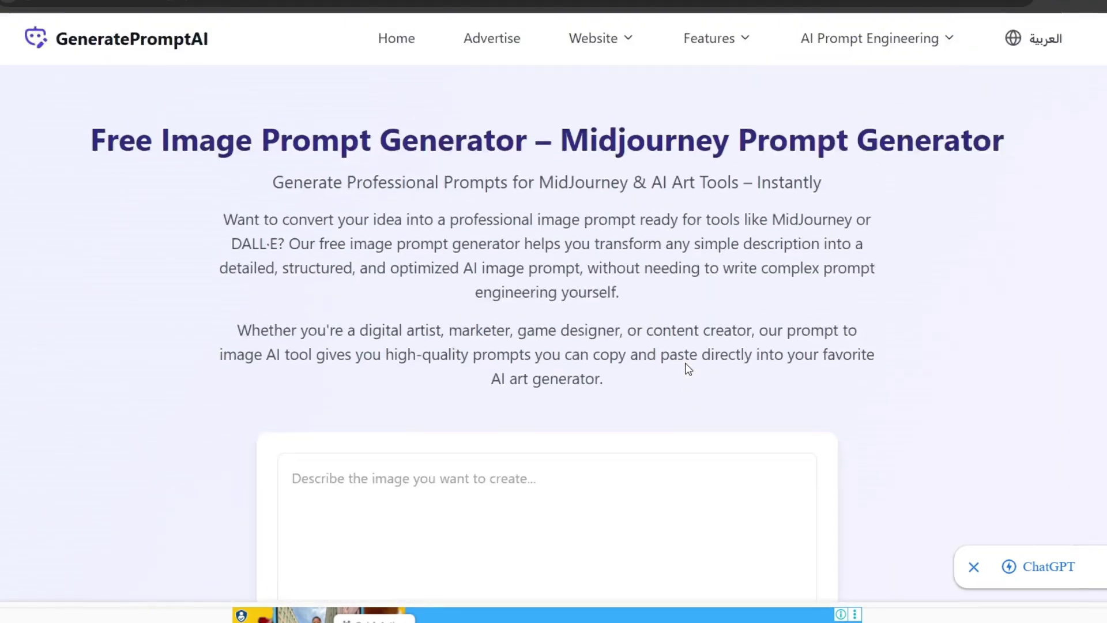
scroll(470, 438, down, 3)
click(465, 371)
text(A woman at the beach)
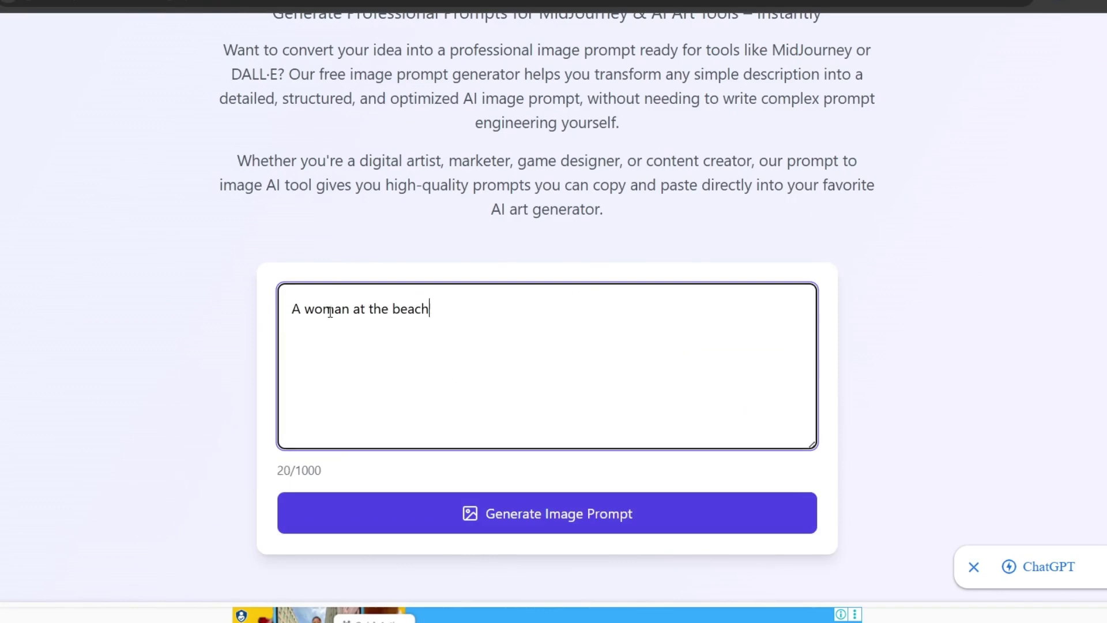
click(616, 498)
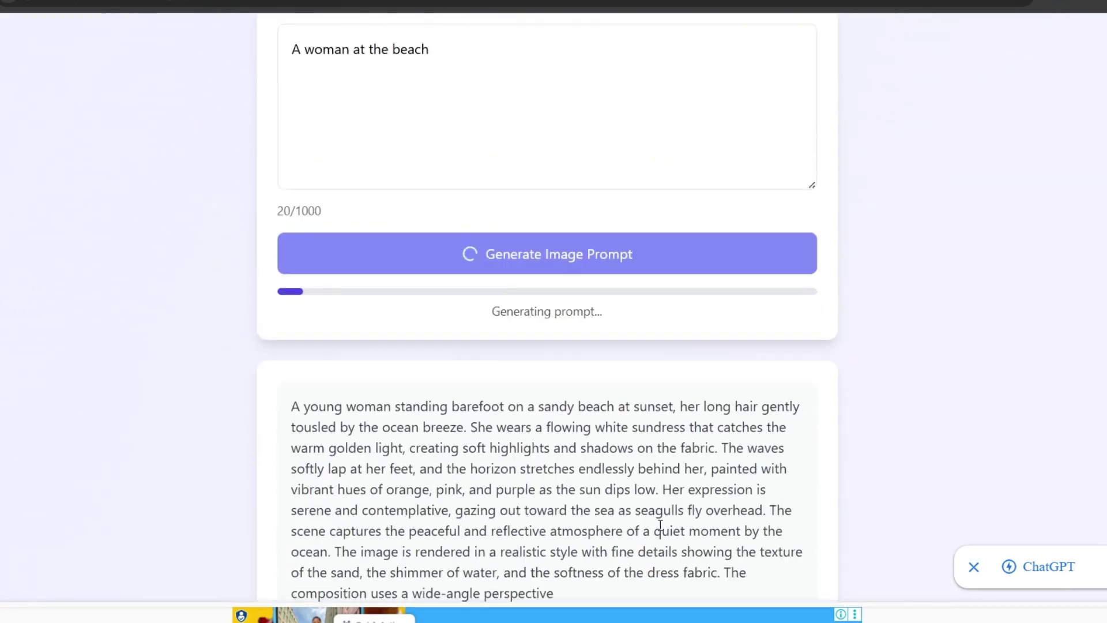
click(692, 174)
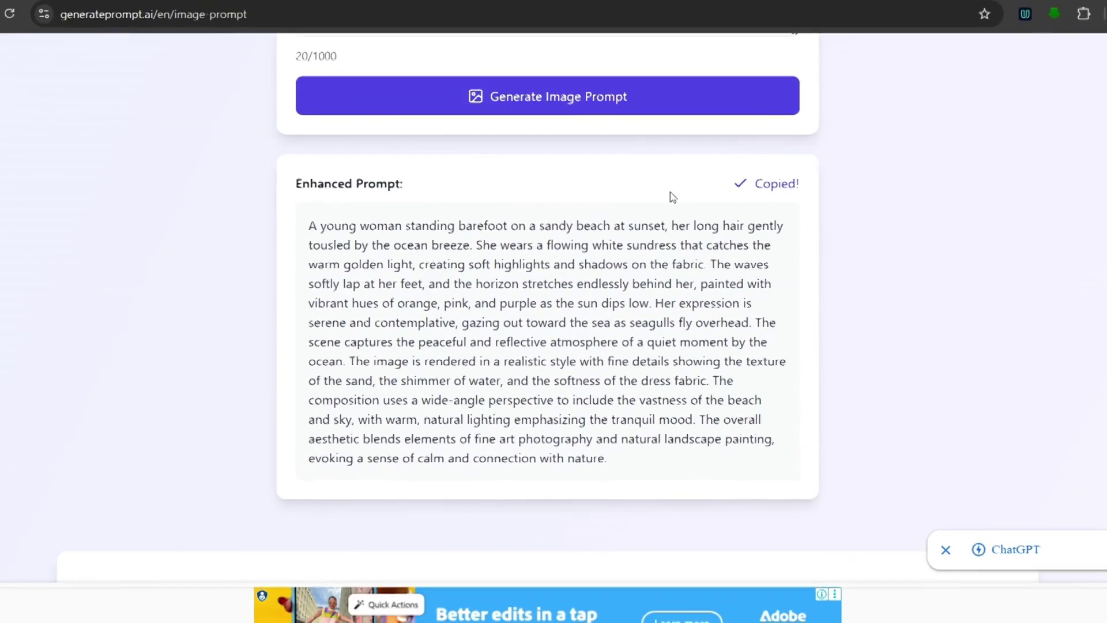
click(75, 14)
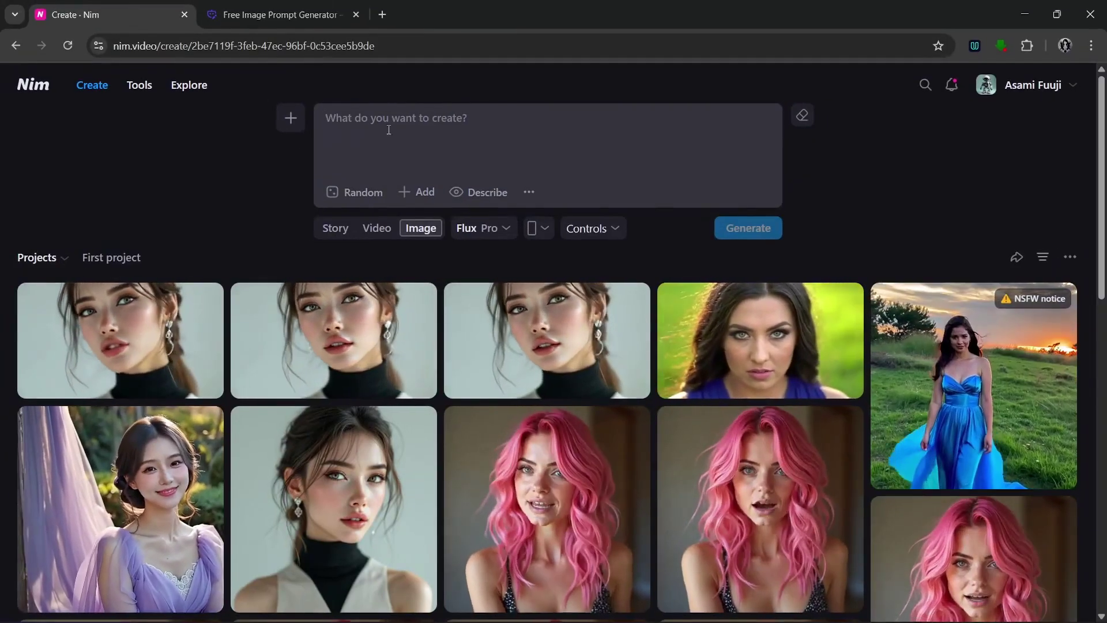
Paste the enhanced beach prompt into Nim and review the image models, keeping Flux Pro.
click(388, 130)
text(A young woman standing barefoot on a sandy beach at sunset, her long hair gently tousled by the ocean breeze. She wears a flowing white sundress that catches the warm golden light, creating soft highlights and shadows on the fabric. The waves softly lap at her feet, and the horizon stretches endlessly behind her, painted with vibrant hues of orange, pink, and purple as the sun dips low. Her expression is serene and contemplative, gazing out toward the sea as seagulls fly overhead. The scene captures the peaceful and reflective atmosphere of a quiet moment by the ocean. The image is rendered in a realistic style with fine details showing the texture of the sand, the shimmer of water, and the softness of the dress fabric. The composition uses a wide-angle perspective to include the vastness of the beach and sky, with warm, natural lighting emphasizing the tranquil mood. The overall aesthetic blends elements of fine art photography and natural landscape painting, evoking a sense of calm and connection with nature.)
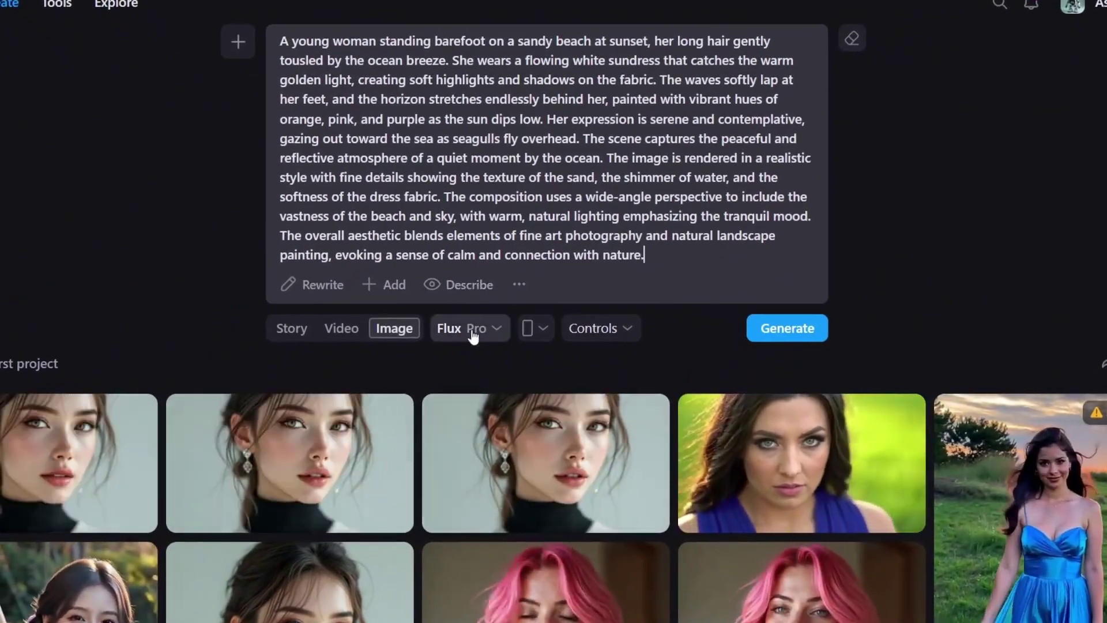
click(472, 330)
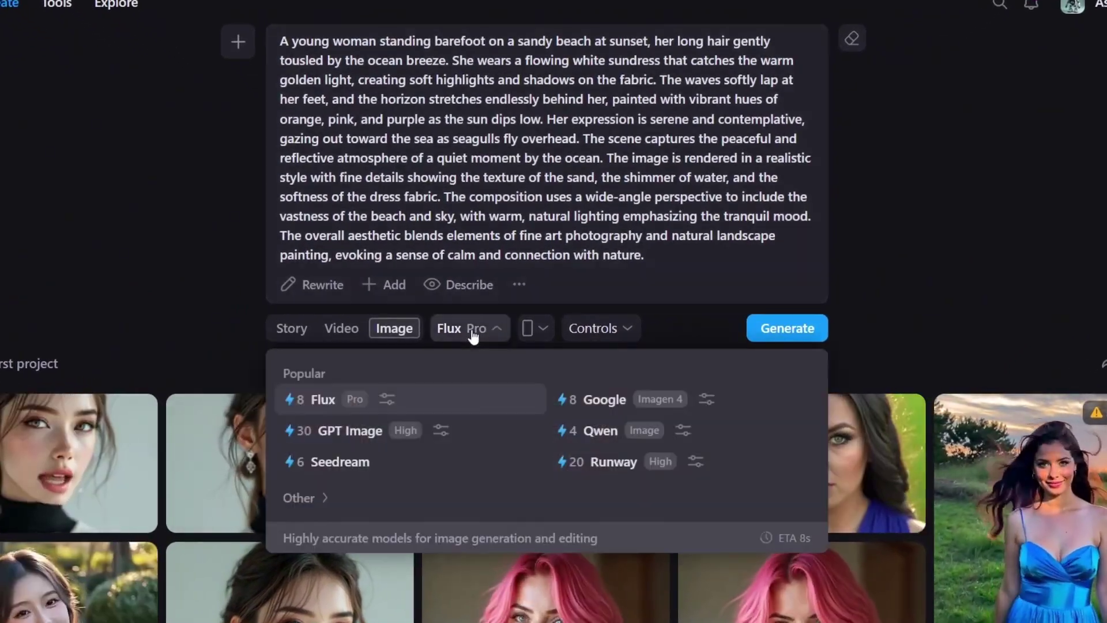
click(312, 498)
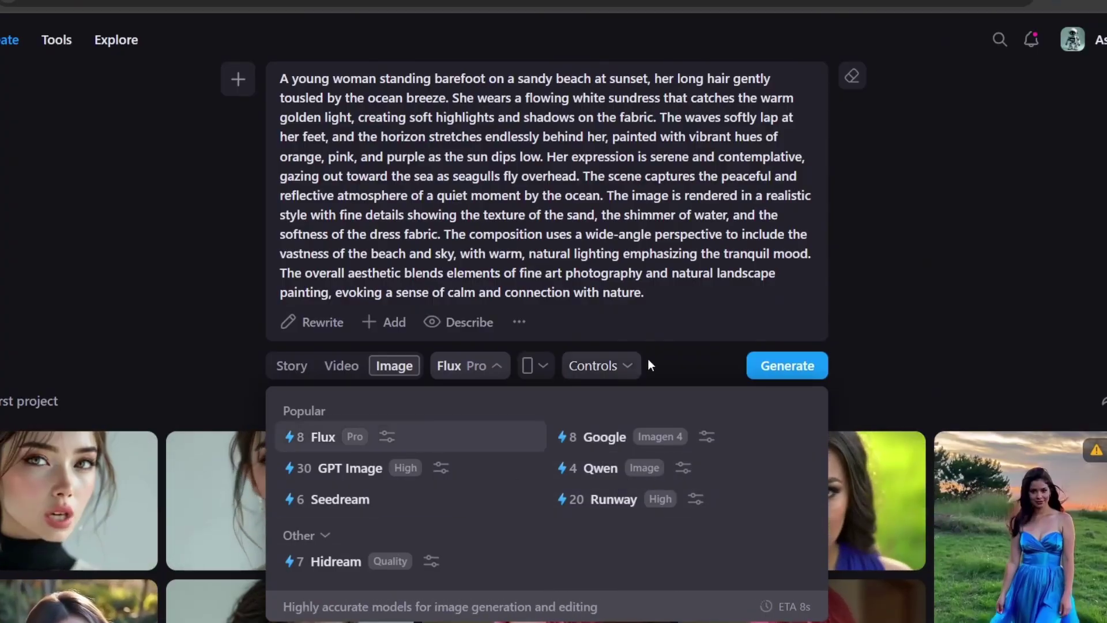
click(496, 366)
Set the aspect ratio to 16:9, then review and close the generation controls.
click(536, 365)
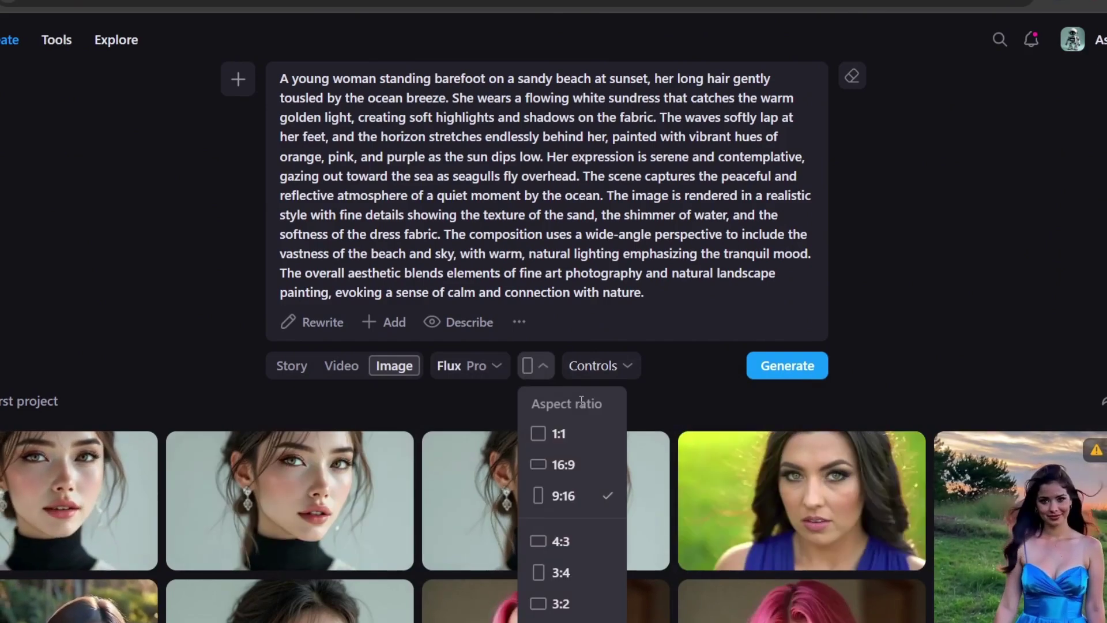
click(564, 465)
click(603, 367)
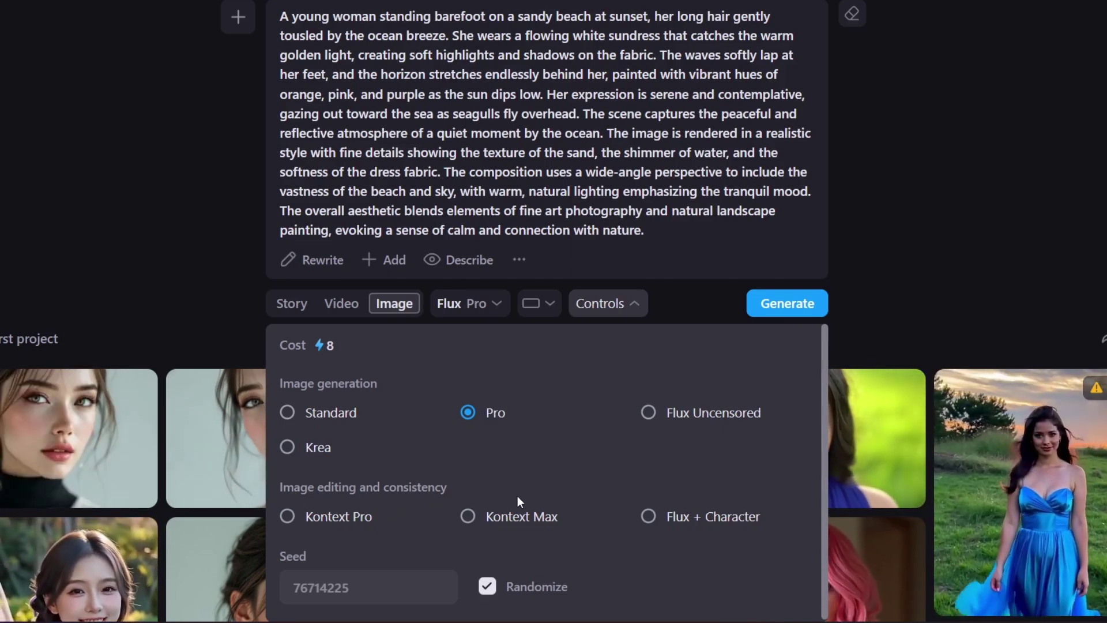
scroll(506, 552, down, 2)
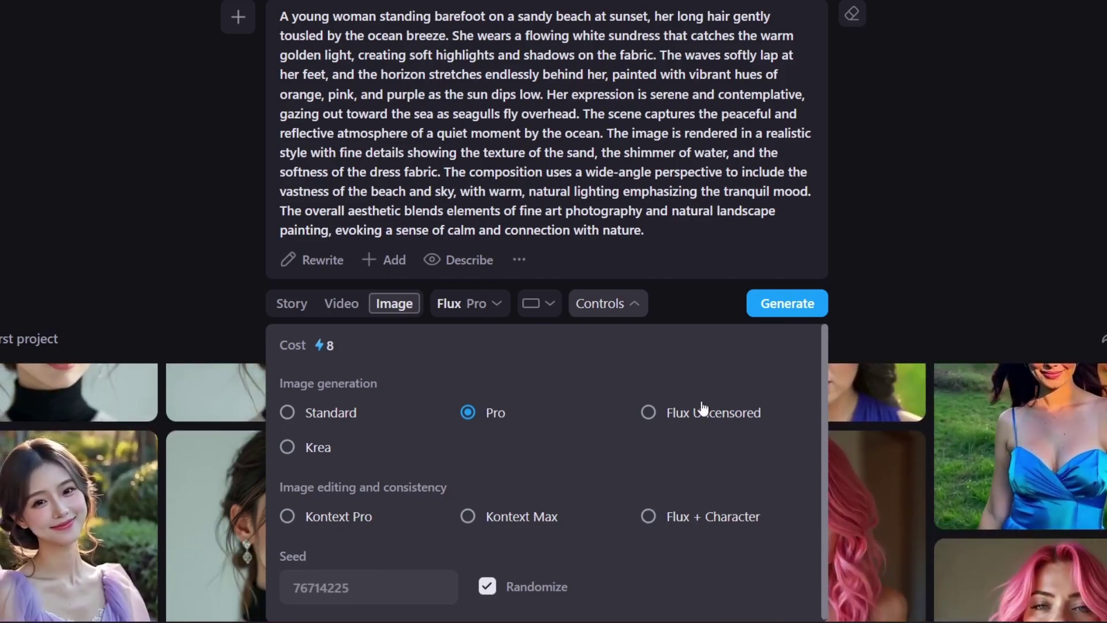
click(779, 306)
Generate the 1344×768 beach-at-sunset image and download the result.
click(780, 303)
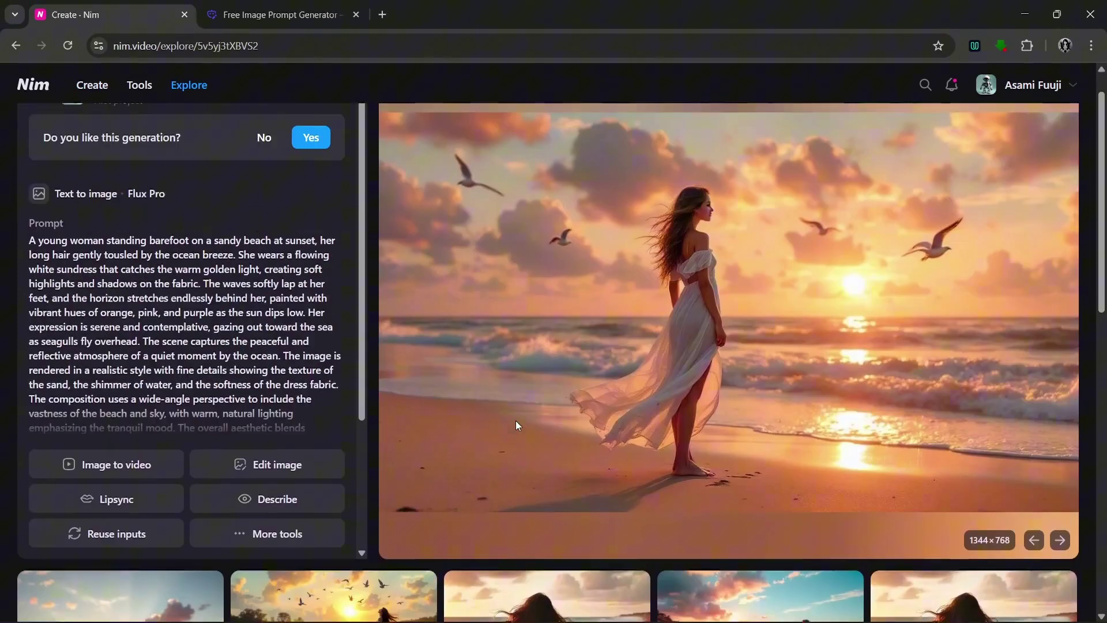
scroll(539, 403, up, 1)
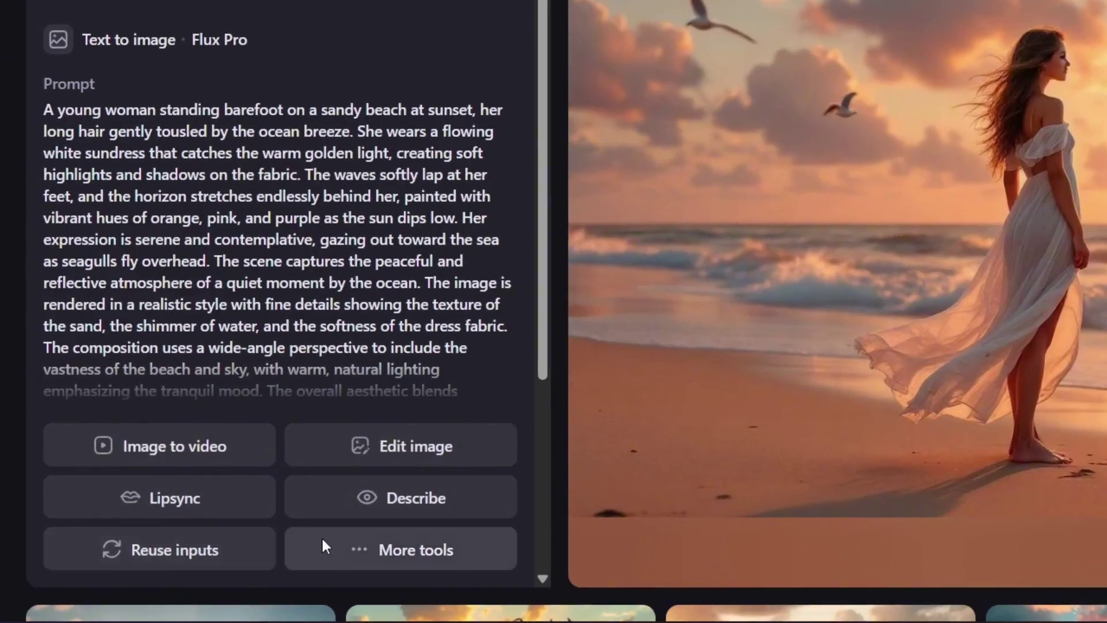
mouse_move(452, 549)
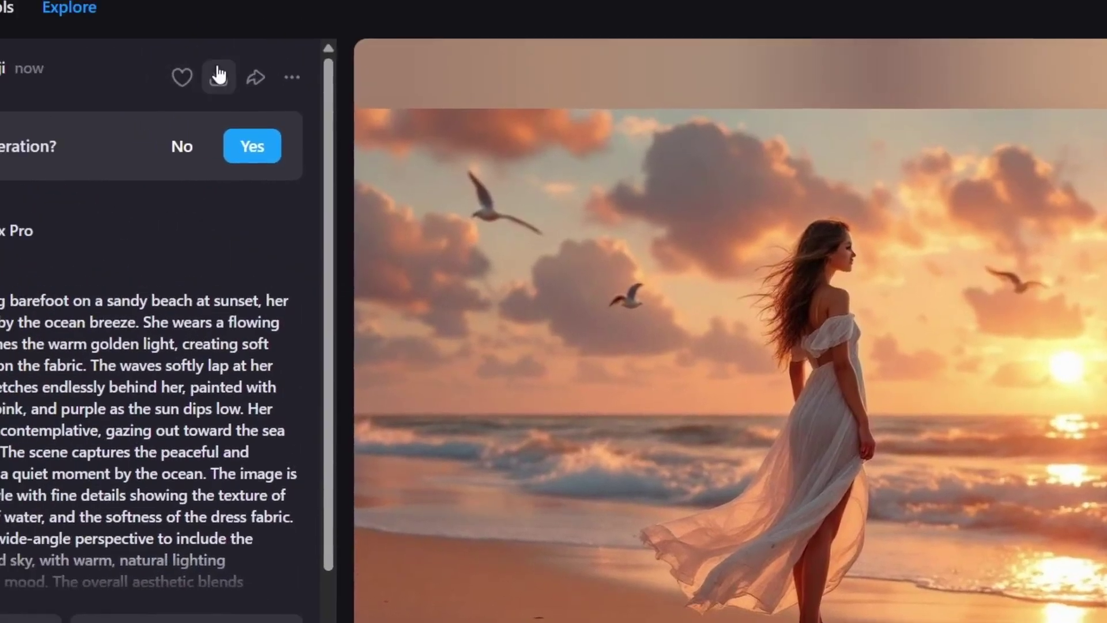
click(218, 75)
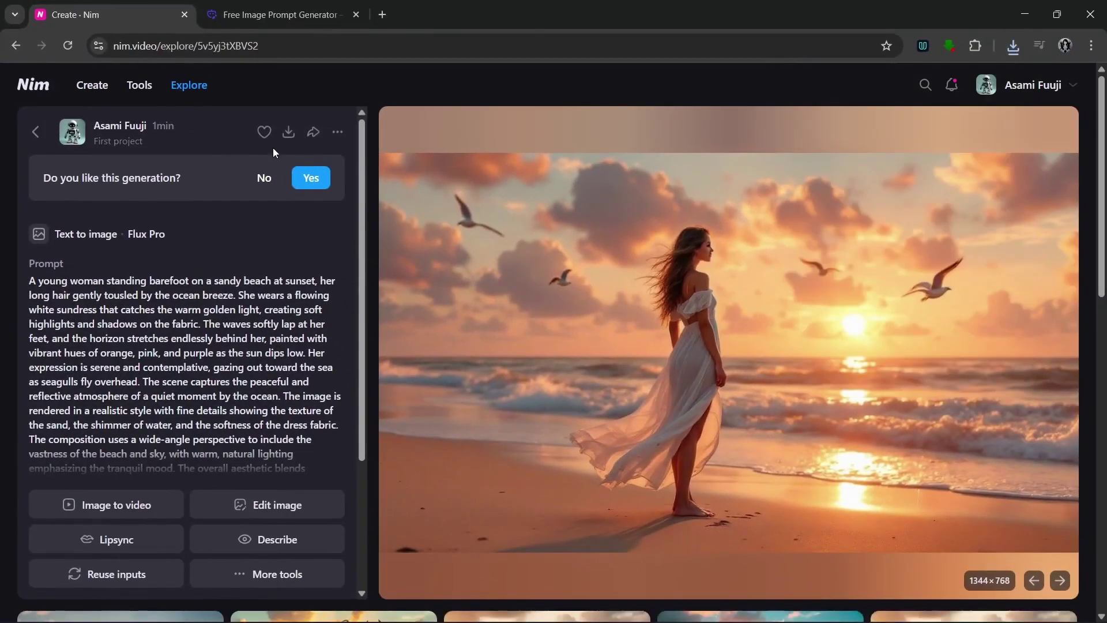
click(32, 132)
Dismiss the ad and generate an enhanced elegant-restaurant prompt from 'A woman at a restaurant'.
click(258, 9)
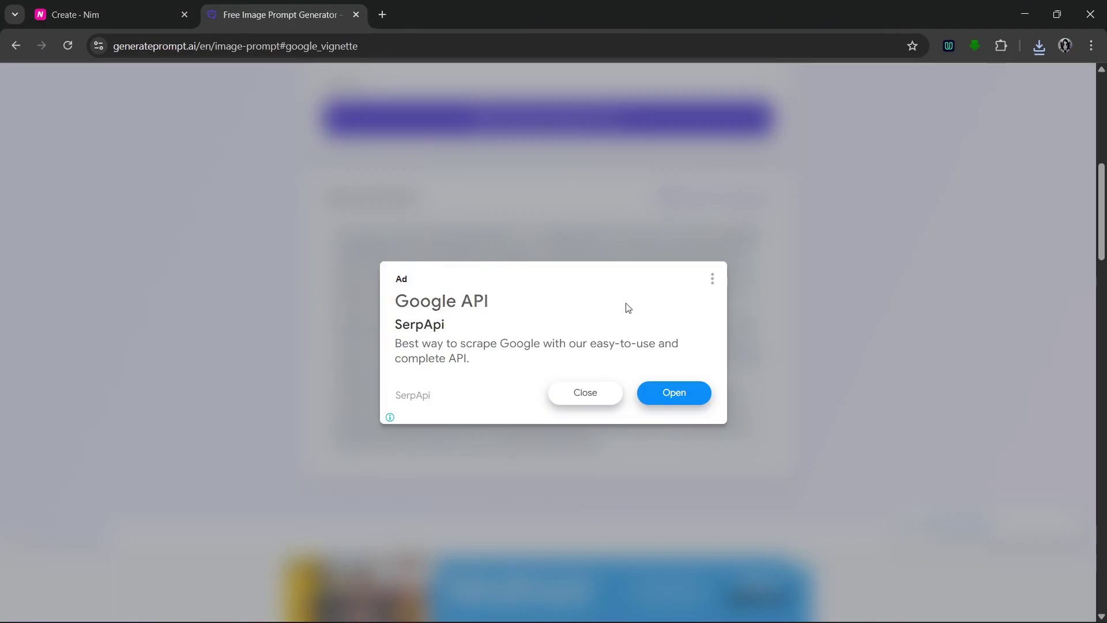
click(577, 384)
scroll(467, 245, up, 6)
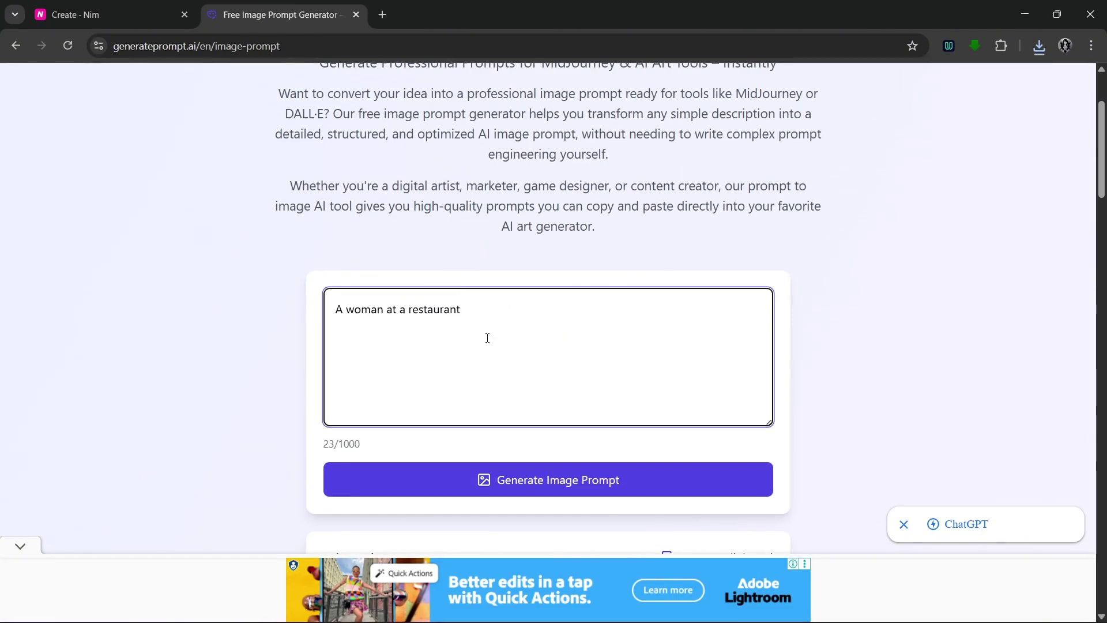
scroll(488, 338, down, 3)
click(585, 335)
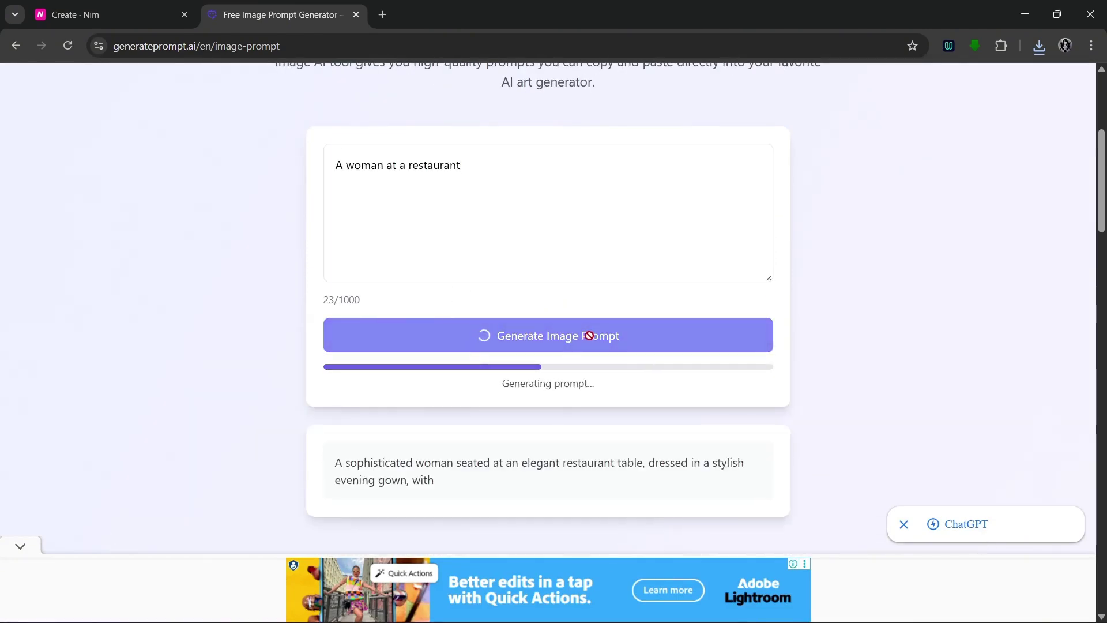
scroll(559, 384, down, 4)
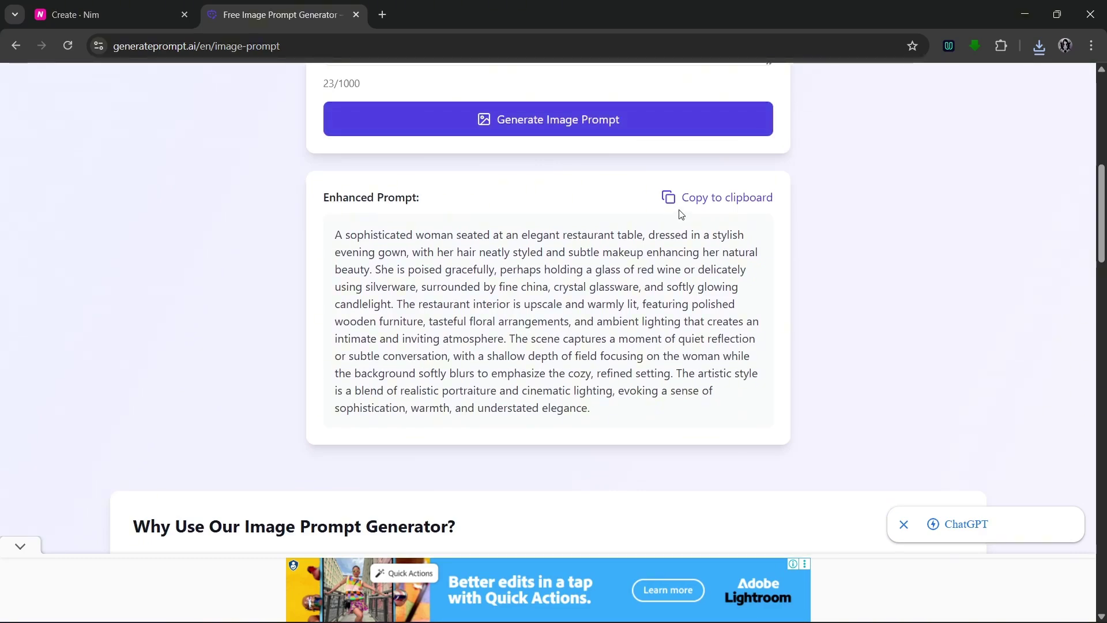
click(152, 15)
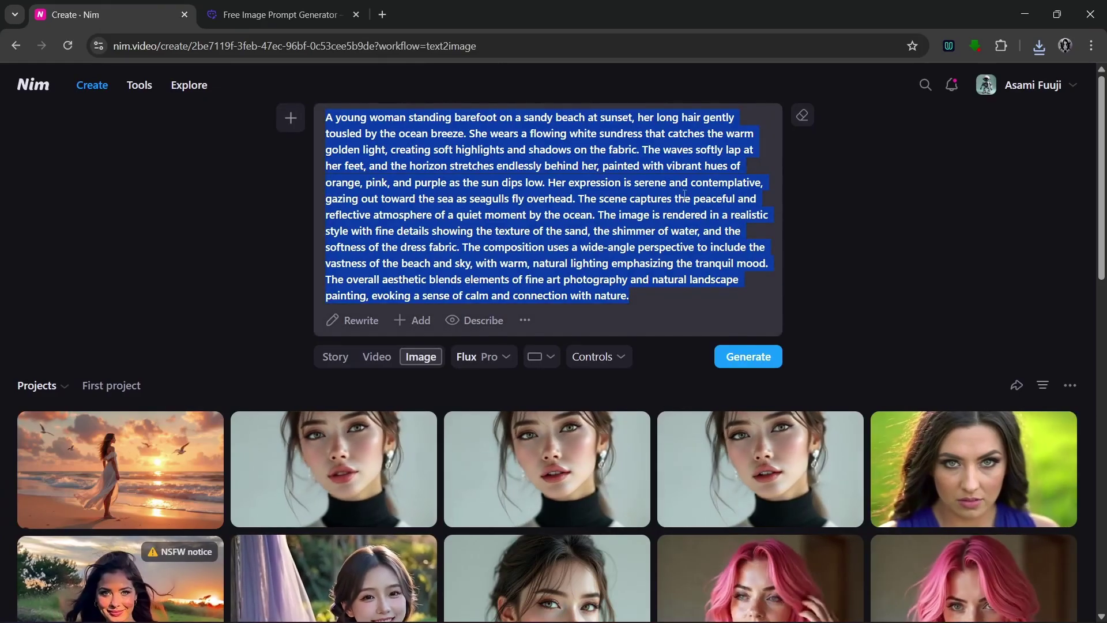
Paste the restaurant prompt over the beach one, generate the candlelit restaurant image, and download it.
text(A sophisticated woman seated at an elegant restaurant table, dressed in a stylish evening gown, with her hair neatly styled and subtle makeup enhancing her natural beauty. She is poised gracefully, perhaps holding a glass of red wine or delicately using silverware, surrounded by fine china, crystal glassware, and softly glowing candlelight. The restaurant interior is upscale and warmly lit, featuring polished wooden furniture, tasteful floral arrangements, and ambient lighting that creates an intimate and inviting atmosphere. The scene captures a moment of quiet reflection or subtle conversation, with a shallow depth of field focusing on the woman while the background softly blurs to emphasize the cozy, refined setting. The artistic style is a blend of realistic portraiture and cinematic lighting, evoking a sense of sophistication, warmth, and understated elegance.)
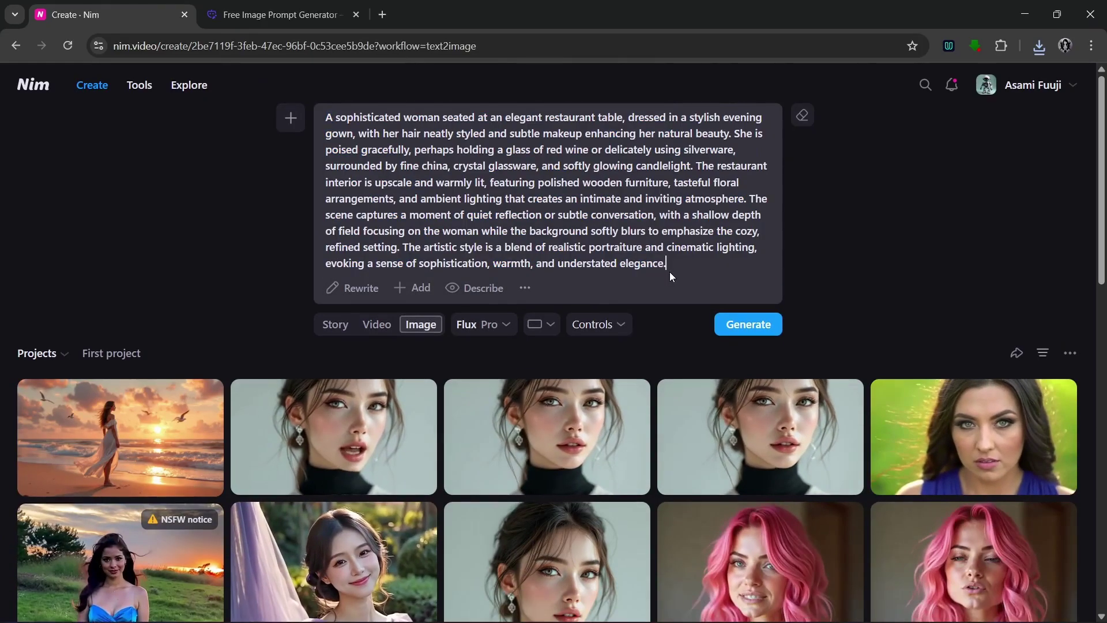
click(748, 324)
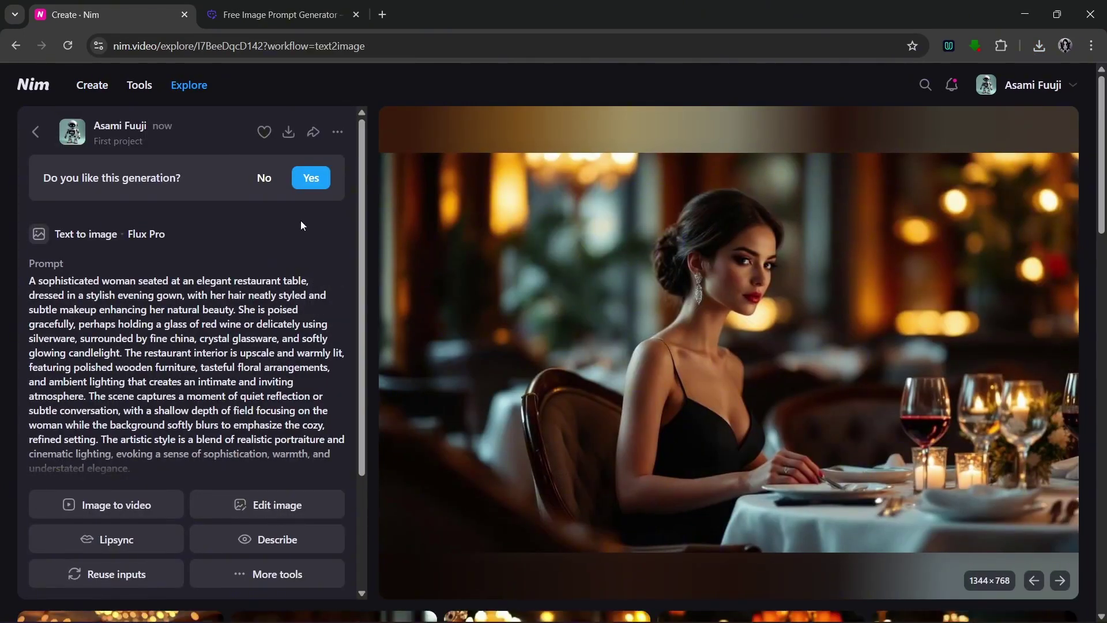
click(289, 132)
Replace the restaurant idea with 'A woman in her bedroom' and generate an enhanced prompt.
click(35, 133)
key(ctrl+Tab)
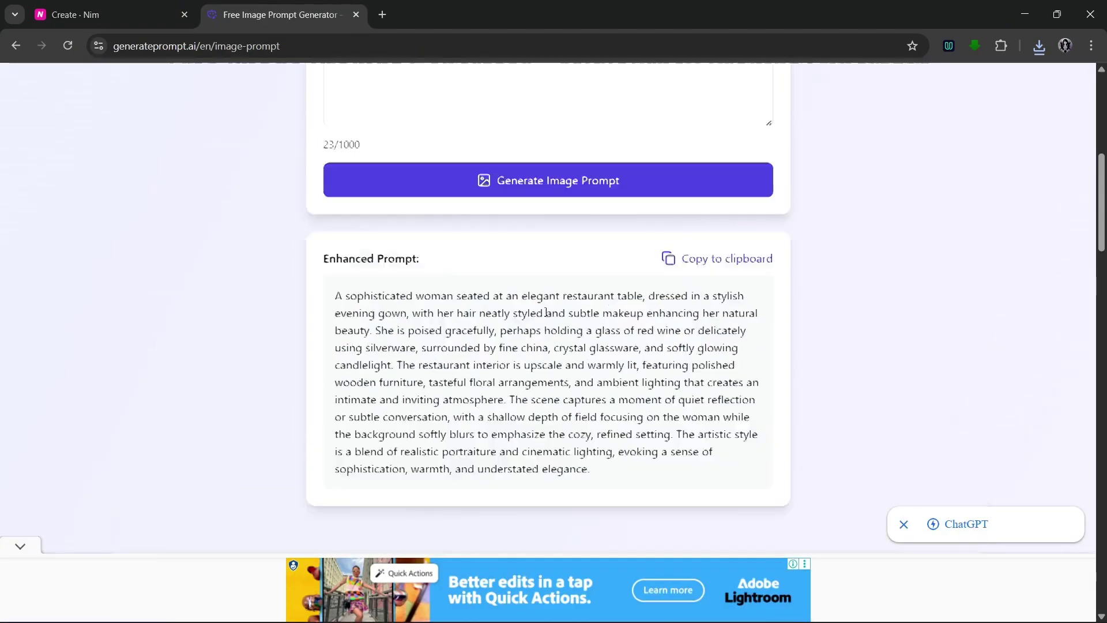
scroll(546, 312, up, 8)
triple_click(503, 459)
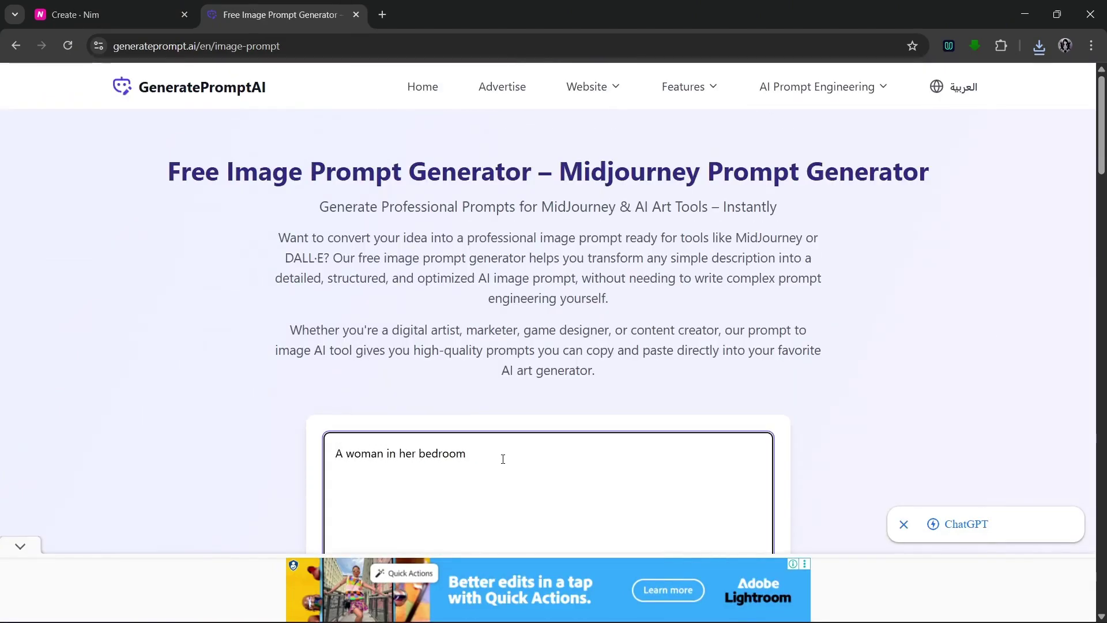
scroll(503, 458, down, 3)
drag(478, 306, 373, 310)
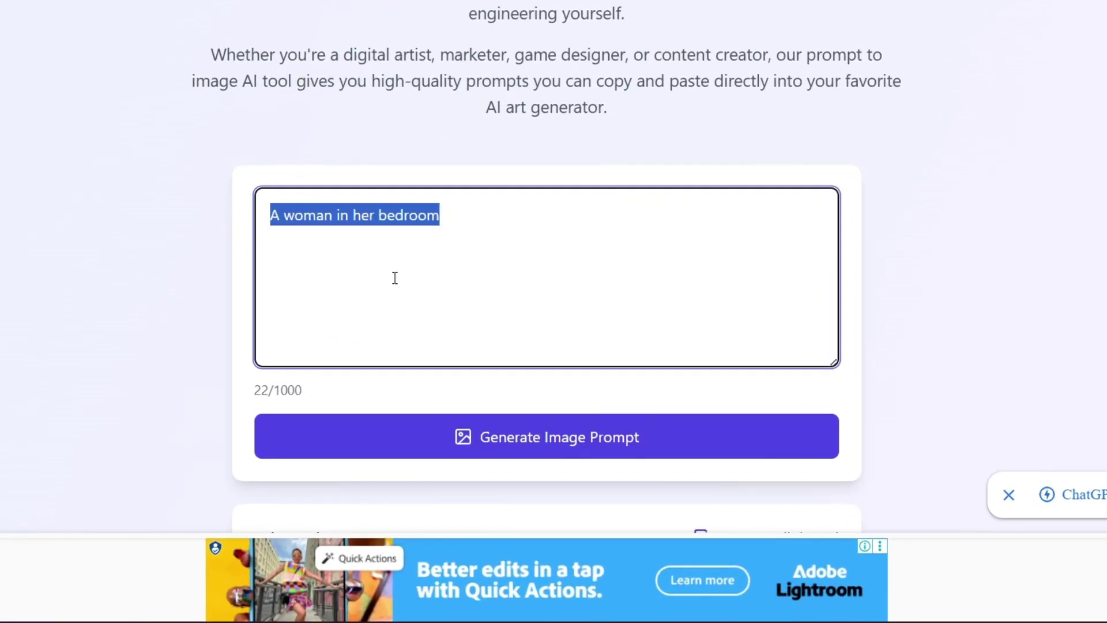
click(537, 442)
Select and copy the enhanced cozy, softly lit bedroom prompt.
scroll(580, 354, down, 3)
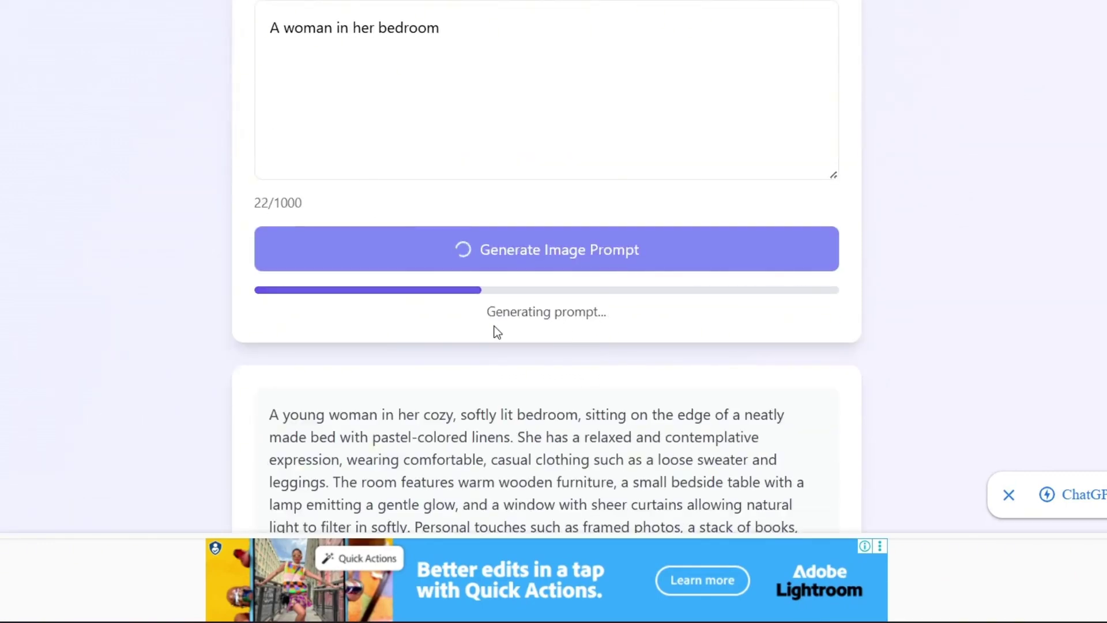
scroll(495, 329, down, 3)
scroll(482, 91, up, 3)
drag(460, 34, 222, 33)
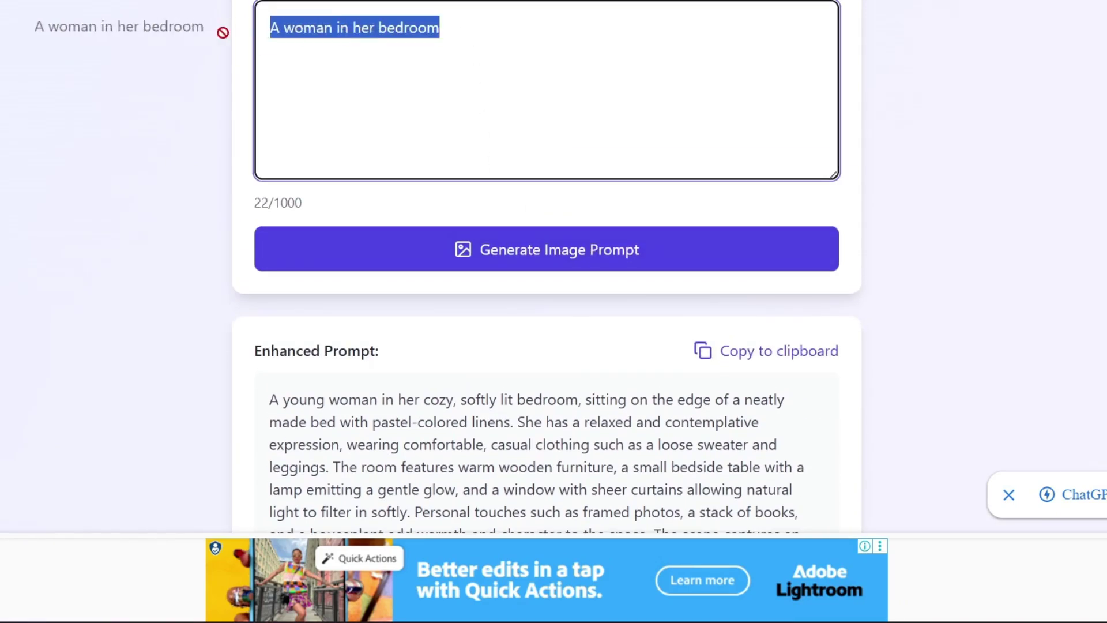
scroll(321, 215, down, 3)
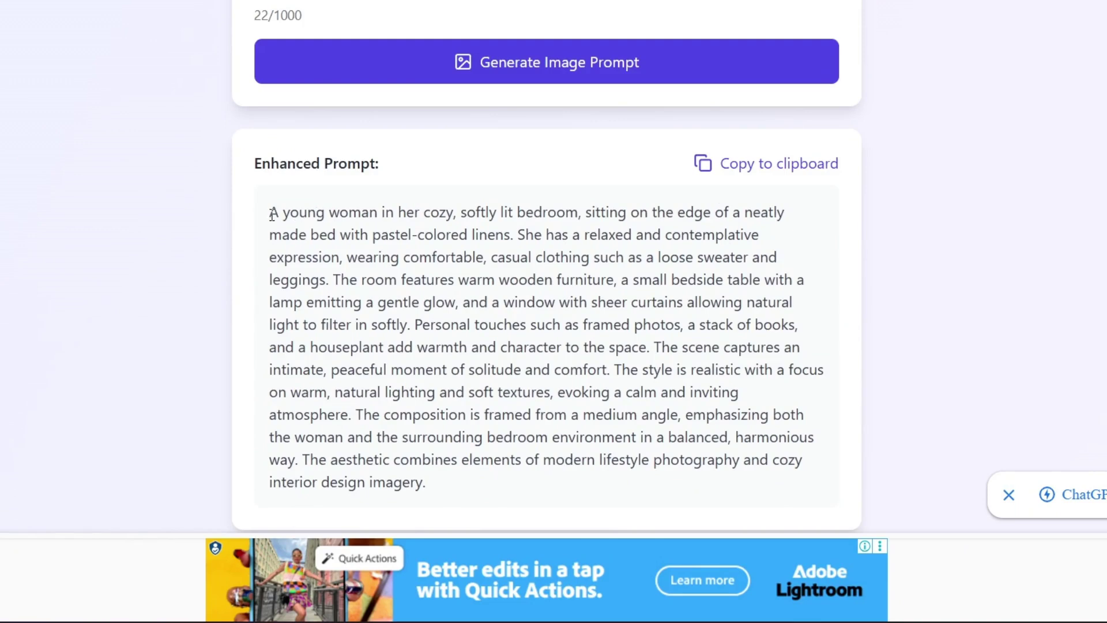
drag(272, 215, 612, 486)
key(ctrl+c)
click(692, 288)
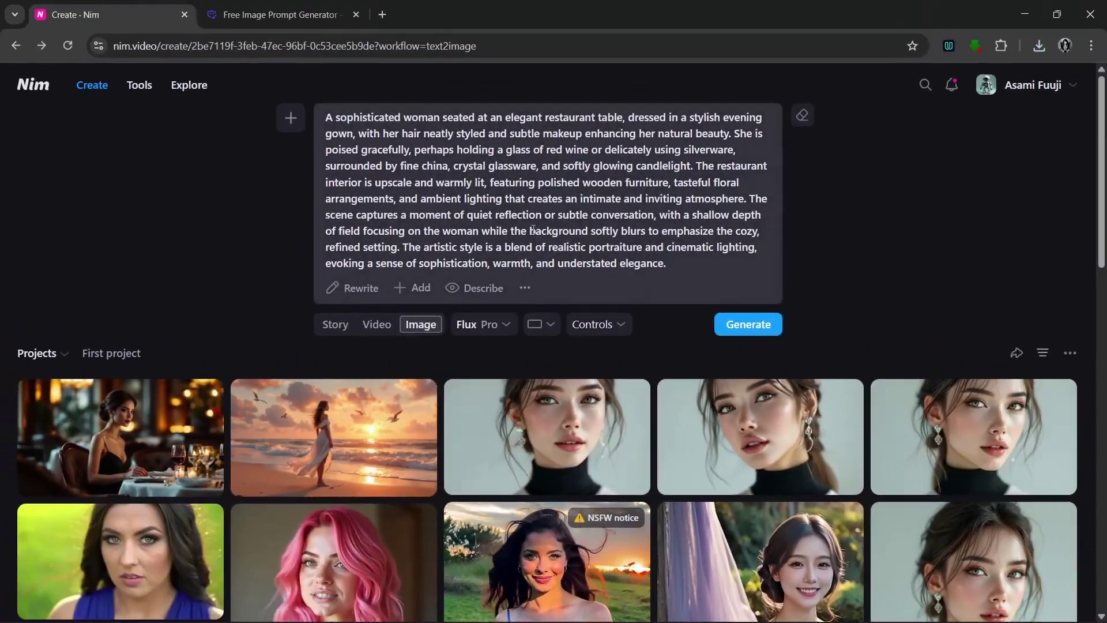
Paste the cozy bedroom prompt over the restaurant prompt and open the account menu.
key(ctrl+v)
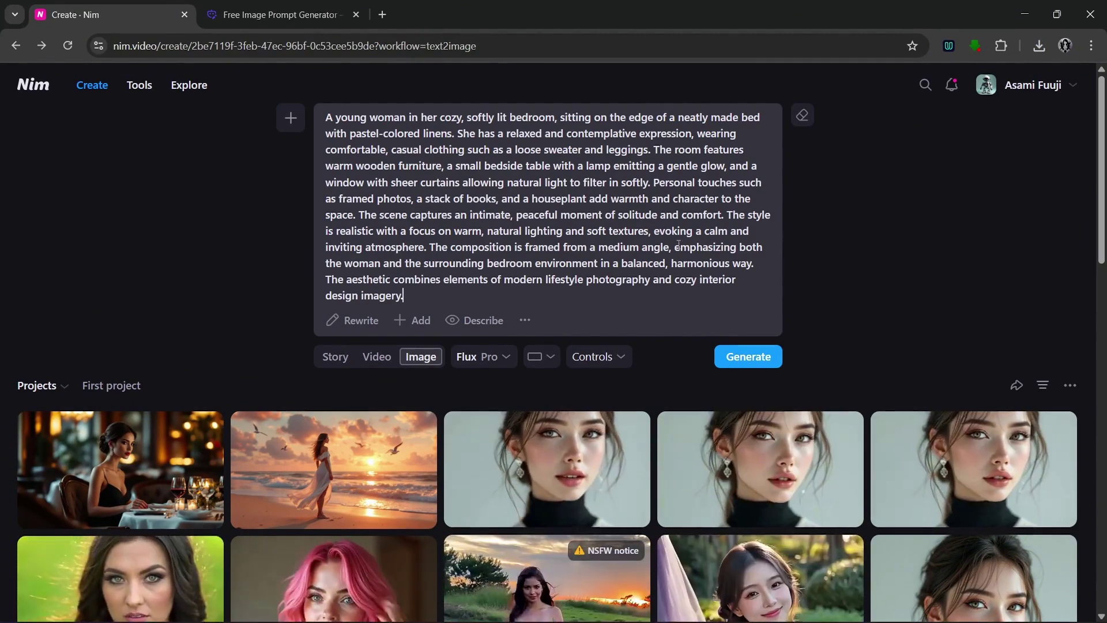
click(1052, 91)
Review Nim's Preferences, leaving Show NSFW content unchecked, then close the settings.
click(958, 219)
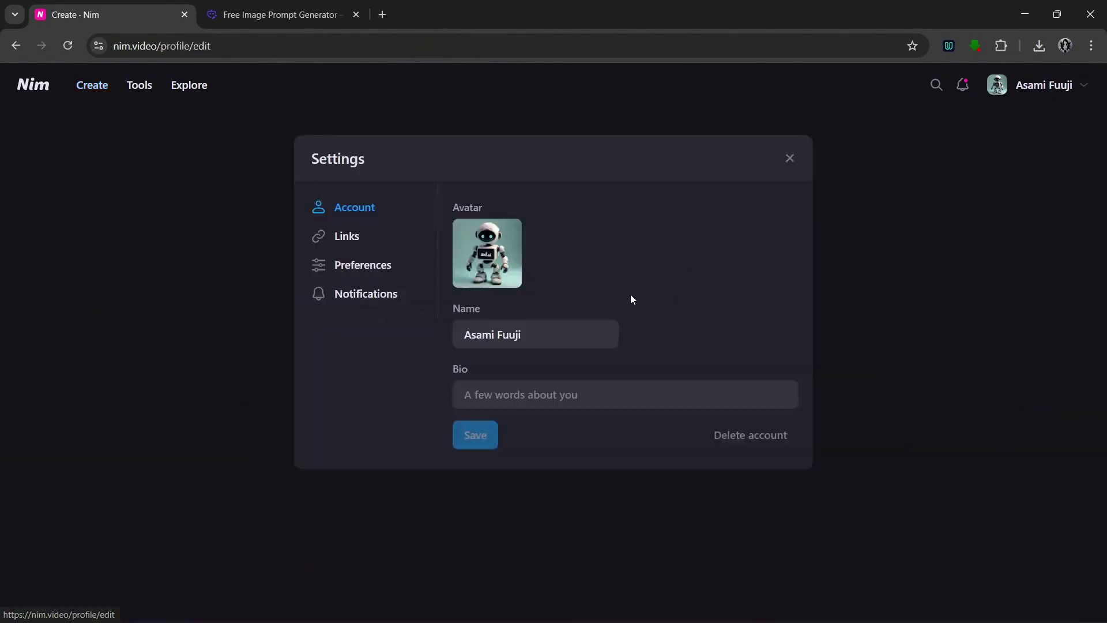
click(366, 265)
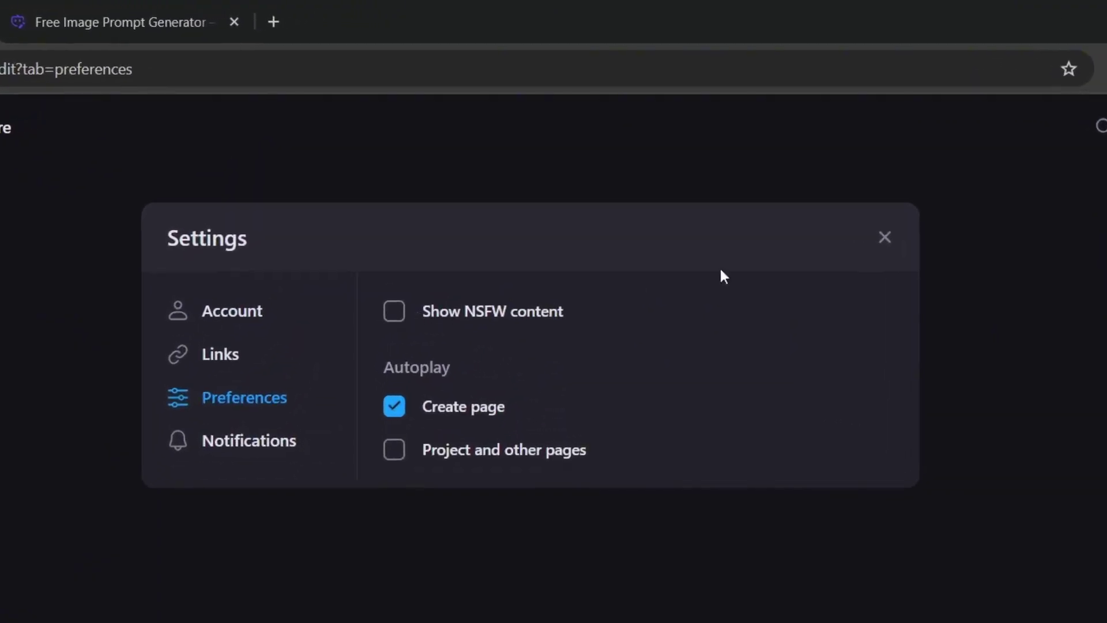
click(888, 245)
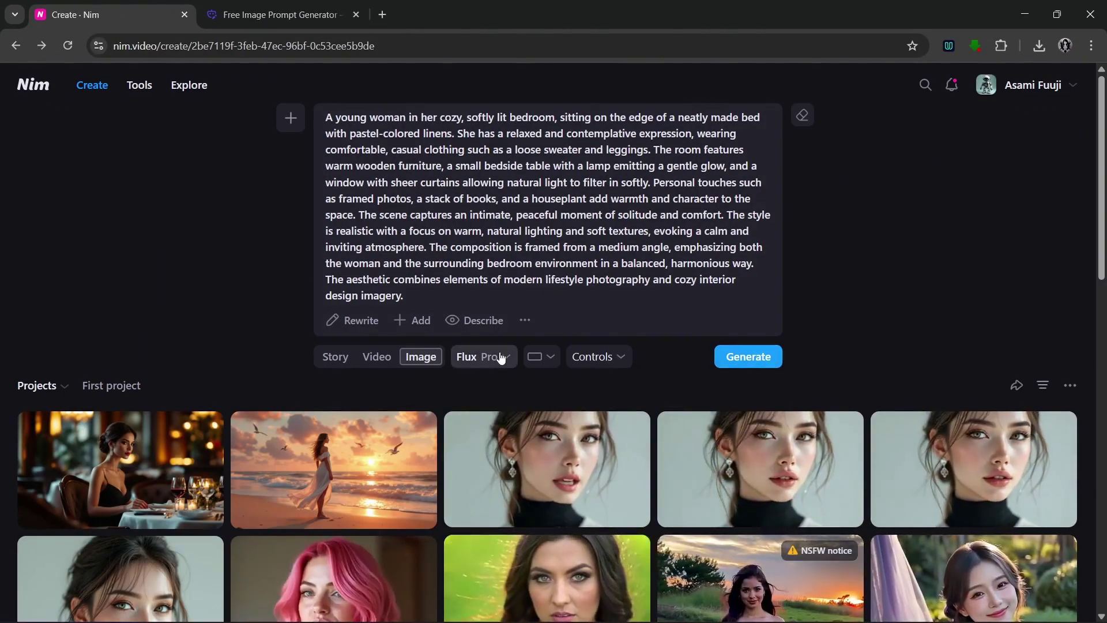
Generate the 1536×1024 bedroom picture with GPT Image, download it, and return to Create.
click(501, 358)
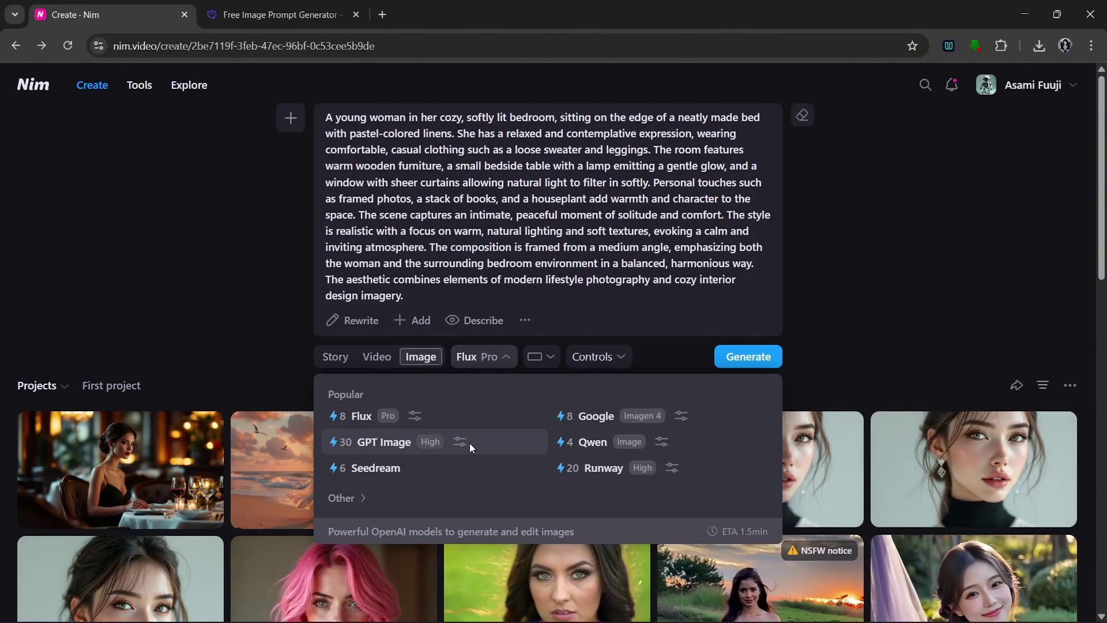
click(469, 443)
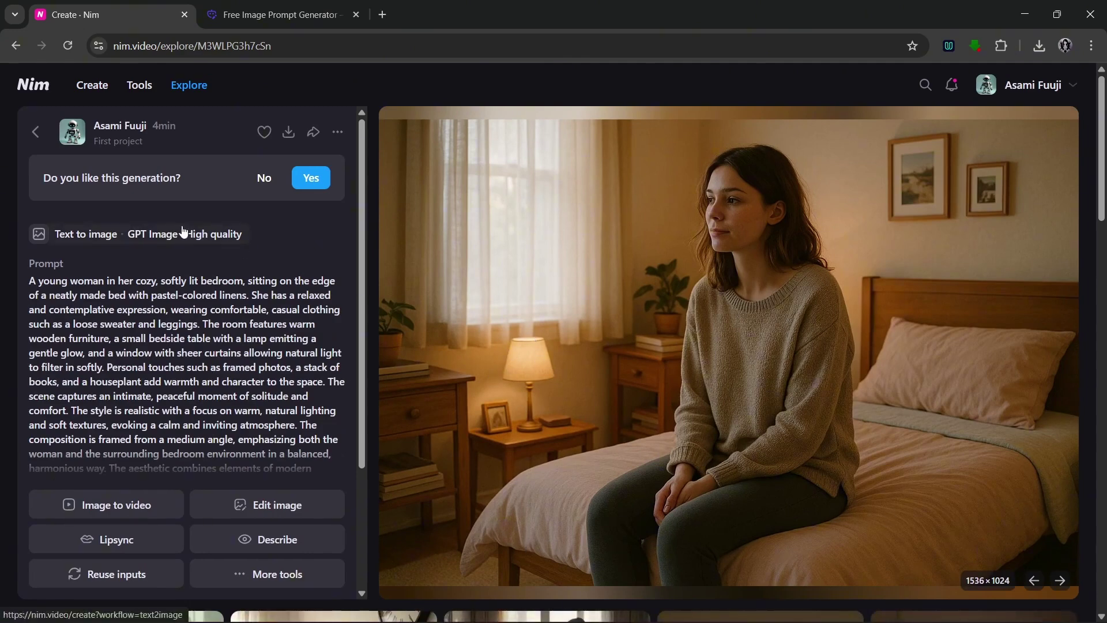
click(290, 133)
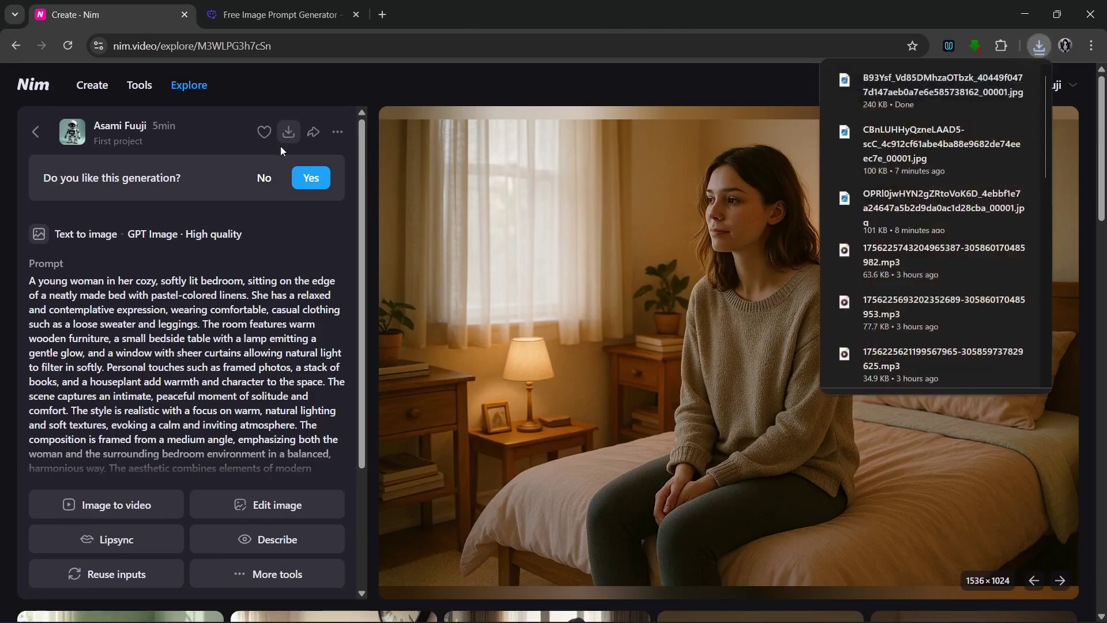
click(35, 134)
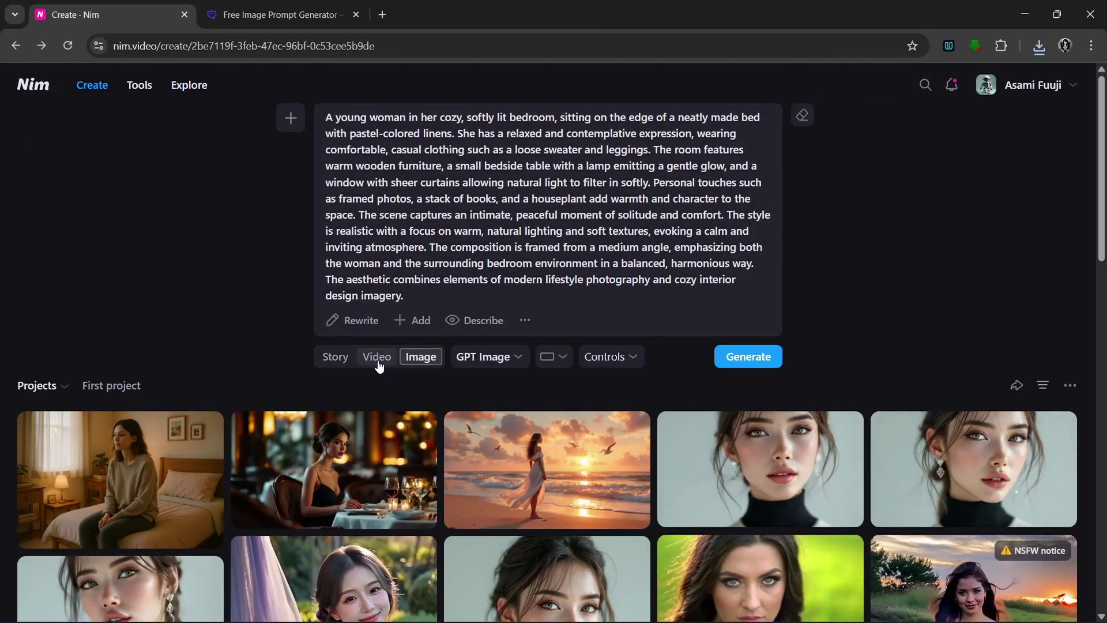
Switch Nim to Video mode with Kling v1.6 Std and go back to the Free Image Prompt Generator.
click(378, 356)
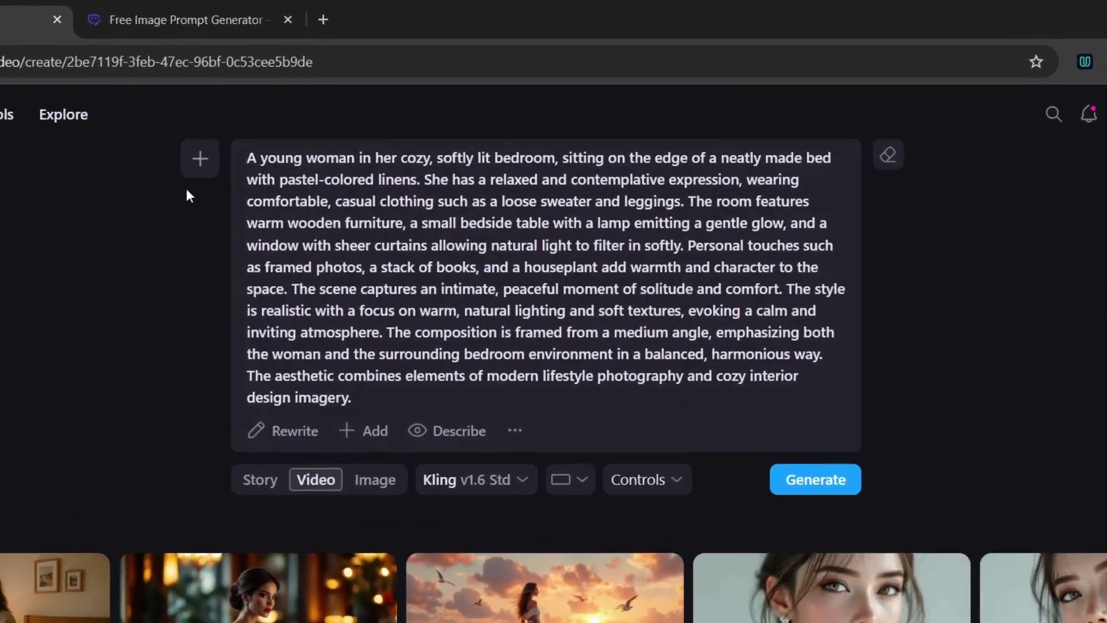
click(200, 159)
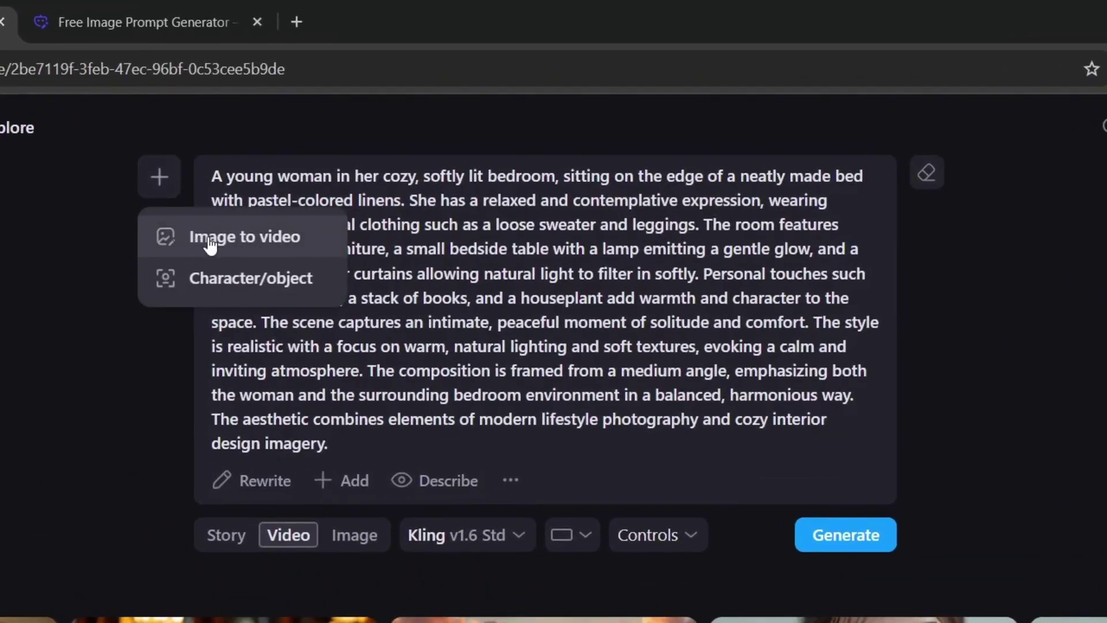
click(119, 344)
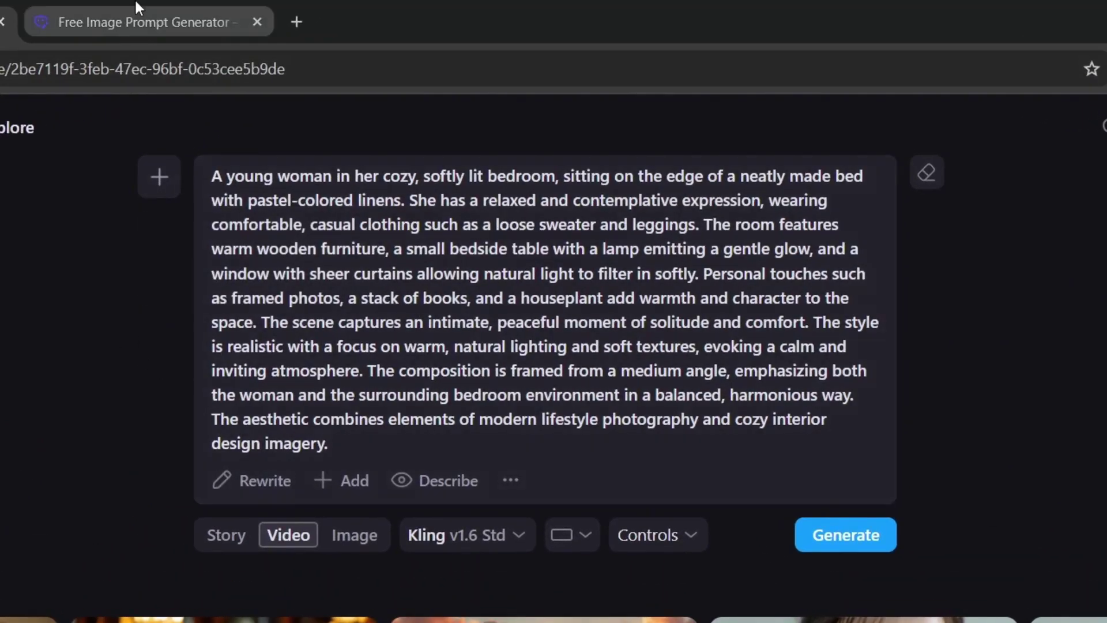
click(138, 12)
From the generateprompt.ai home page, open the empty VEO3 Video Prompt Generator.
scroll(464, 309, up, 10)
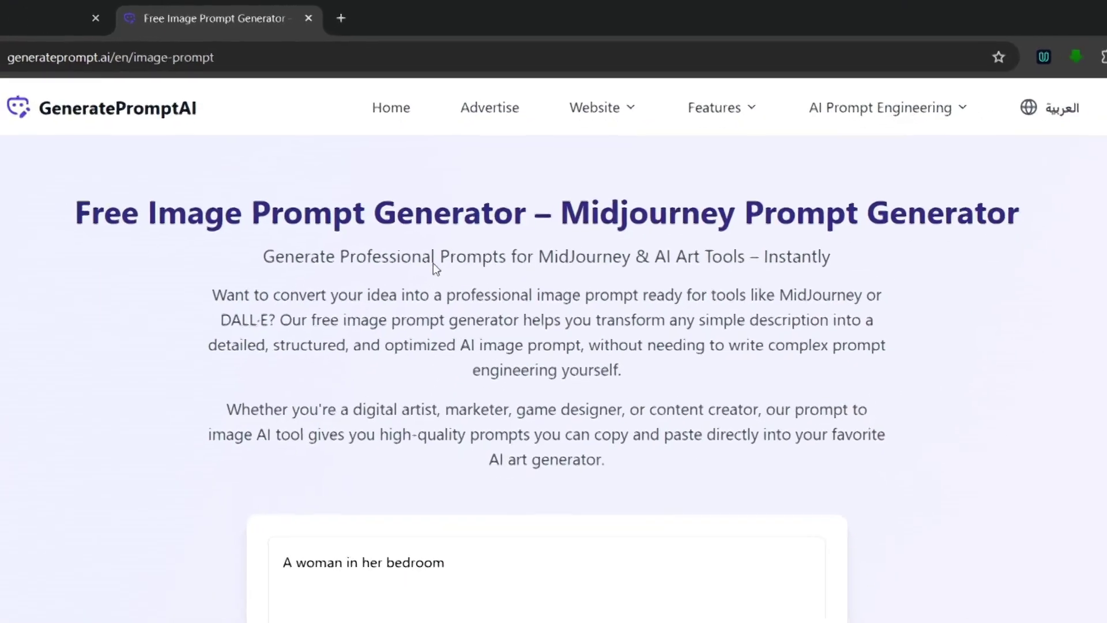
key(alt+Left)
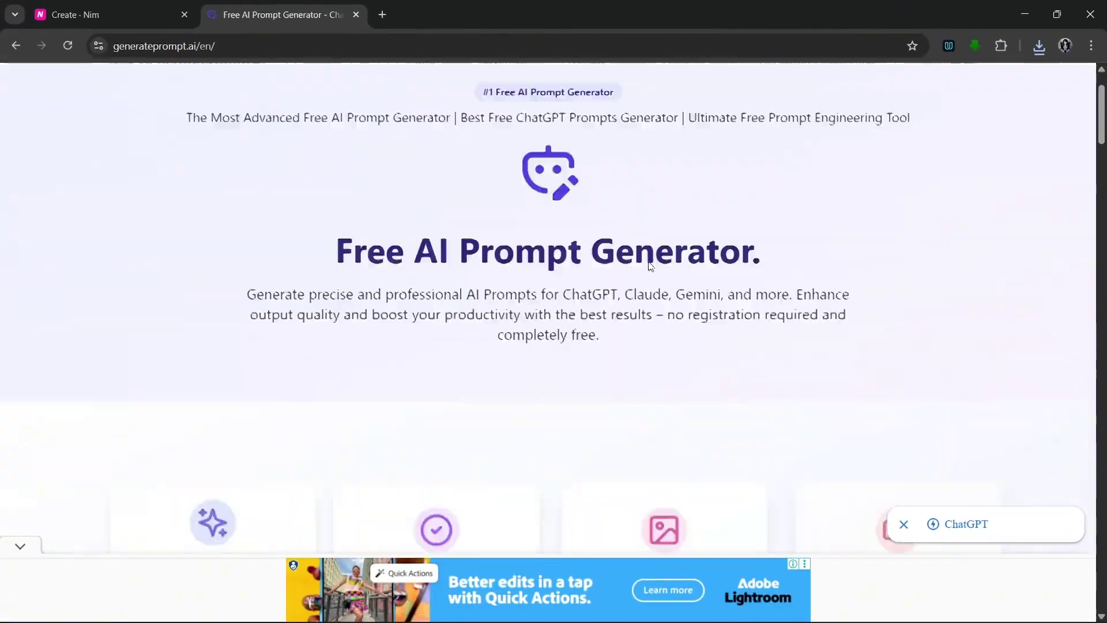
scroll(651, 266, down, 5)
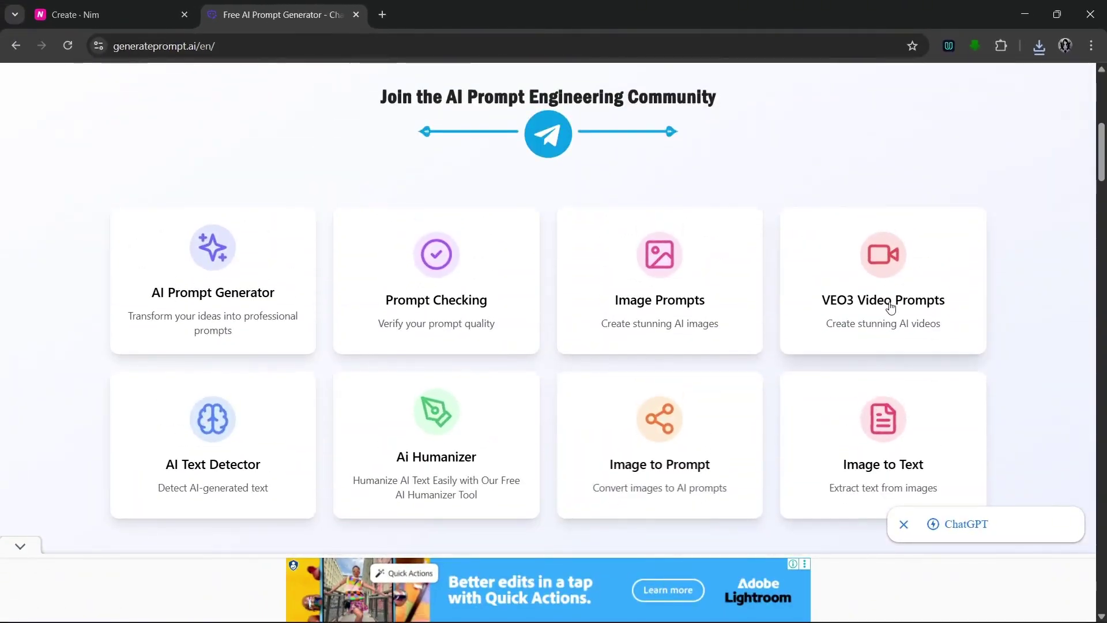
click(891, 308)
scroll(558, 329, down, 5)
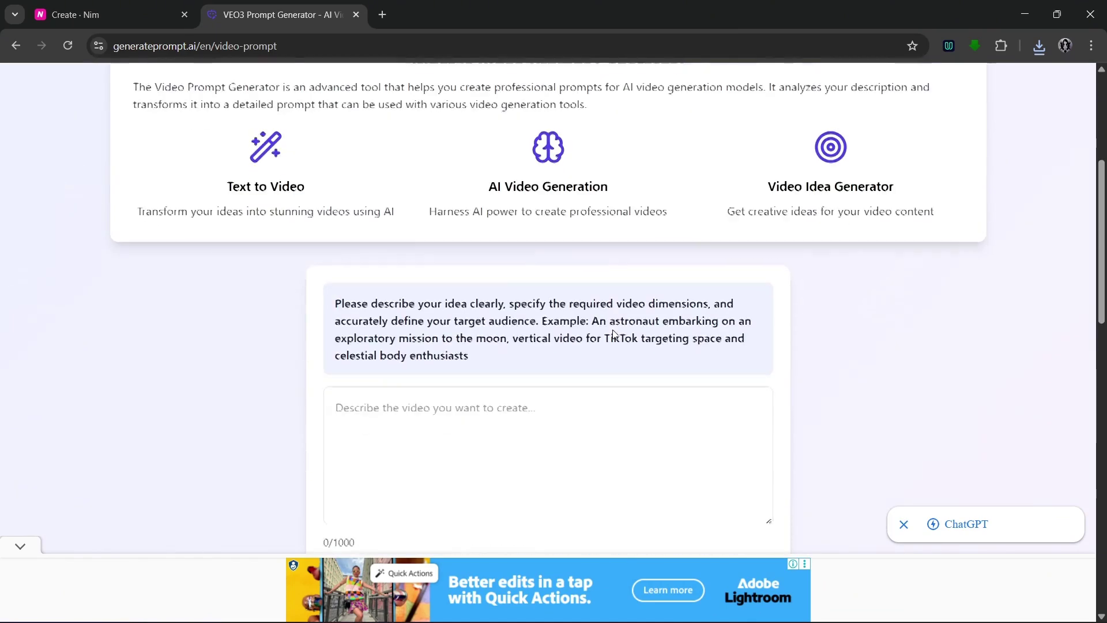
scroll(516, 319, down, 2)
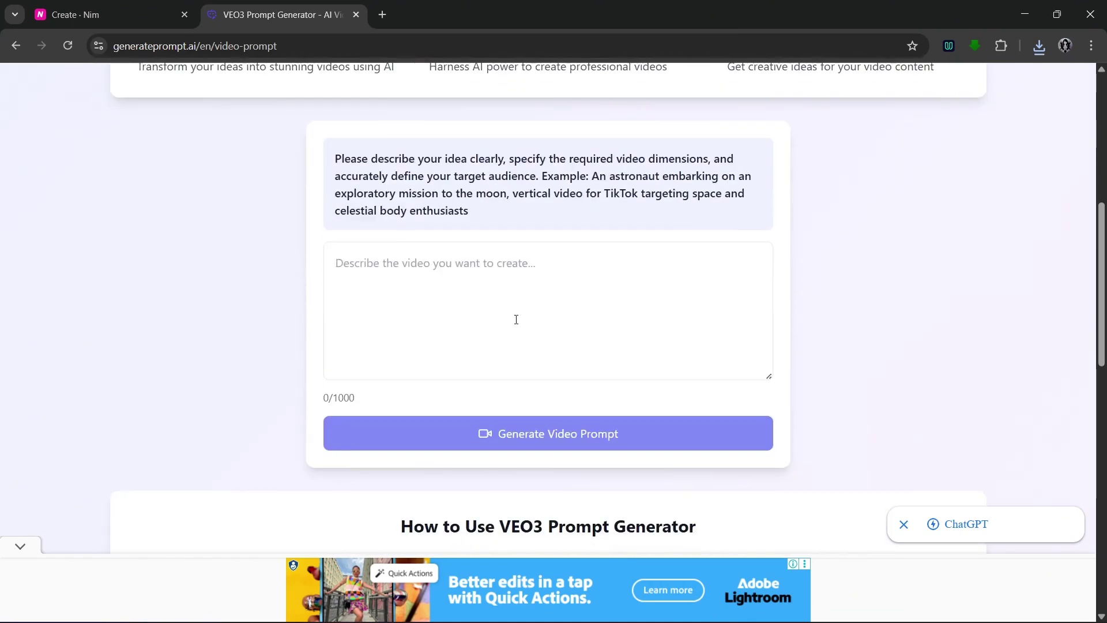
Generate an enhanced video prompt from the idea of a dog walking in a street.
click(418, 297)
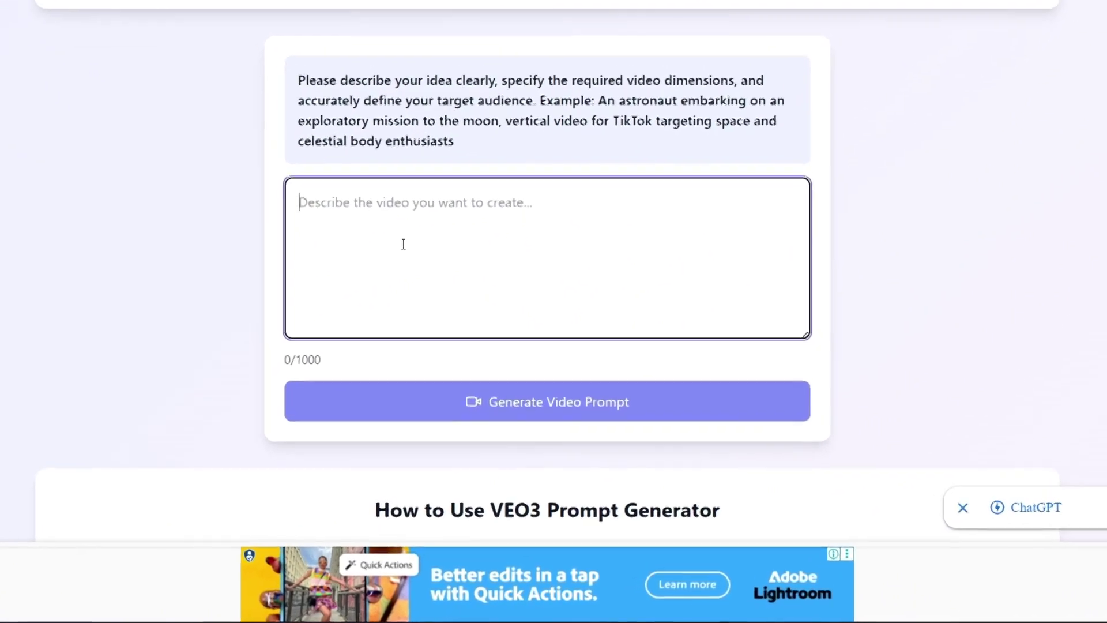
text(A dog walking in a street)
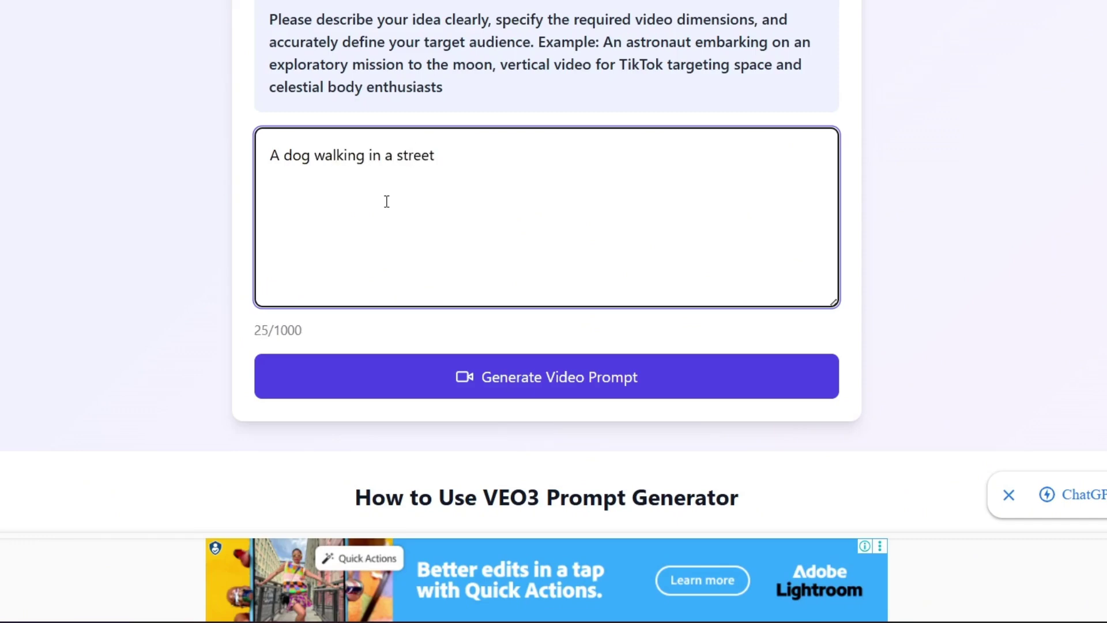
click(613, 376)
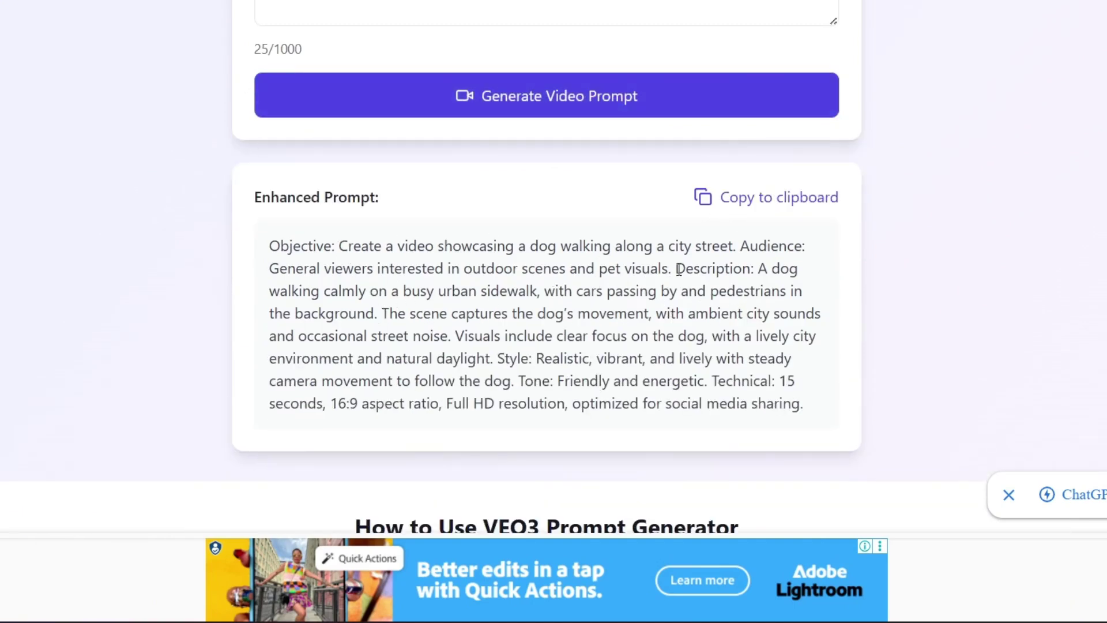
Copy the prompt's description and paste it over Nim's old bedroom prompt.
drag(758, 268, 573, 390)
key(ctrl+c)
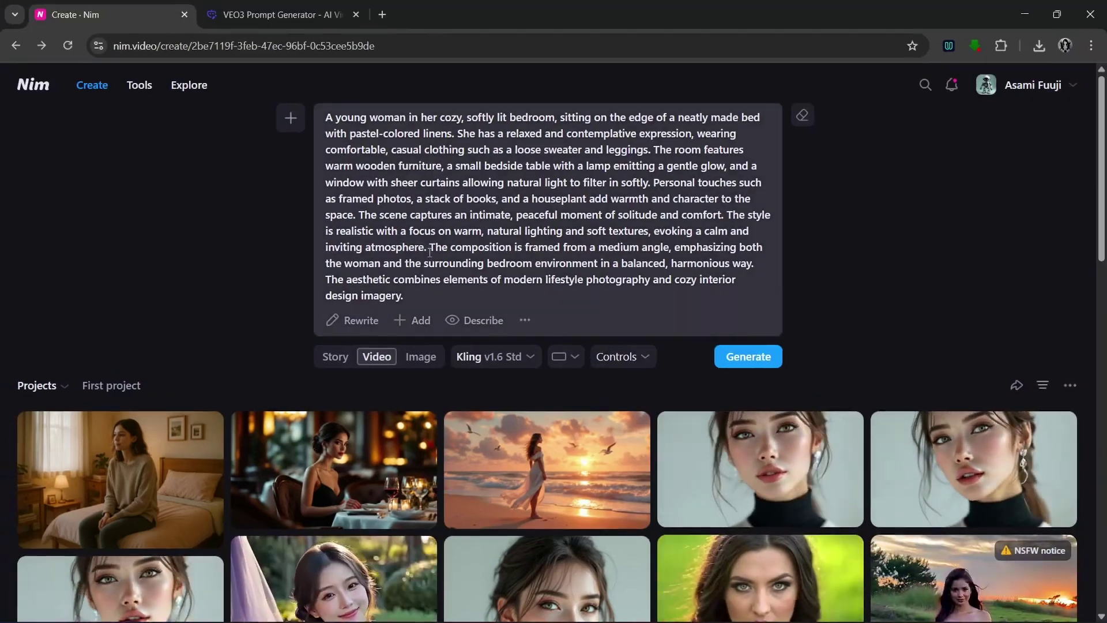
key(ctrl+a)
key(ctrl+v)
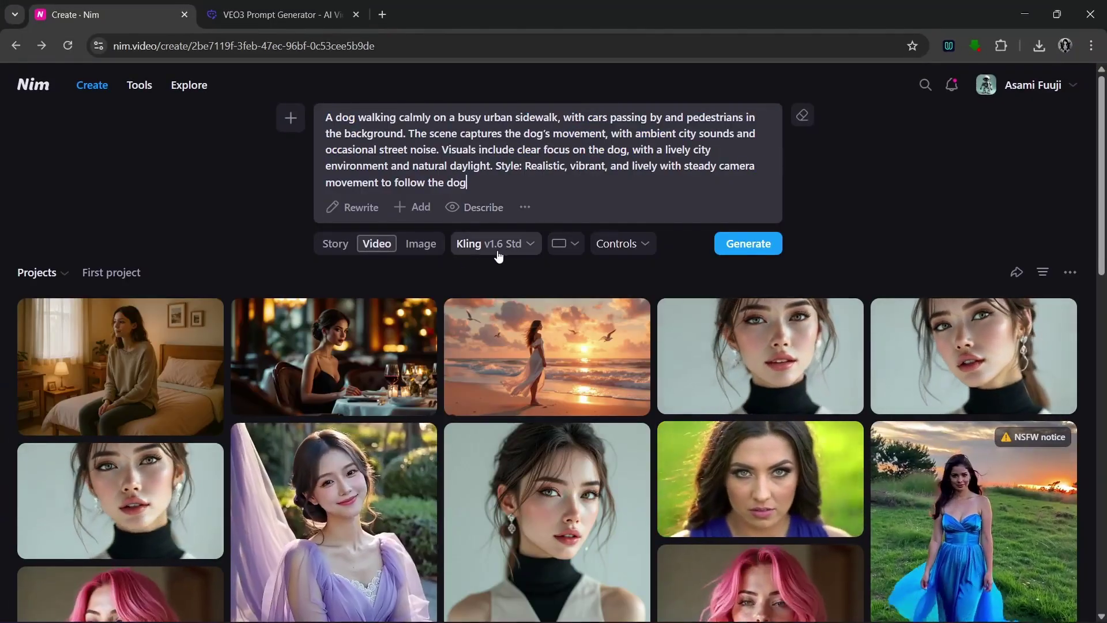
Generate a 5-second 16:9 Seedance Lite video of the dog on a busy city street.
click(574, 244)
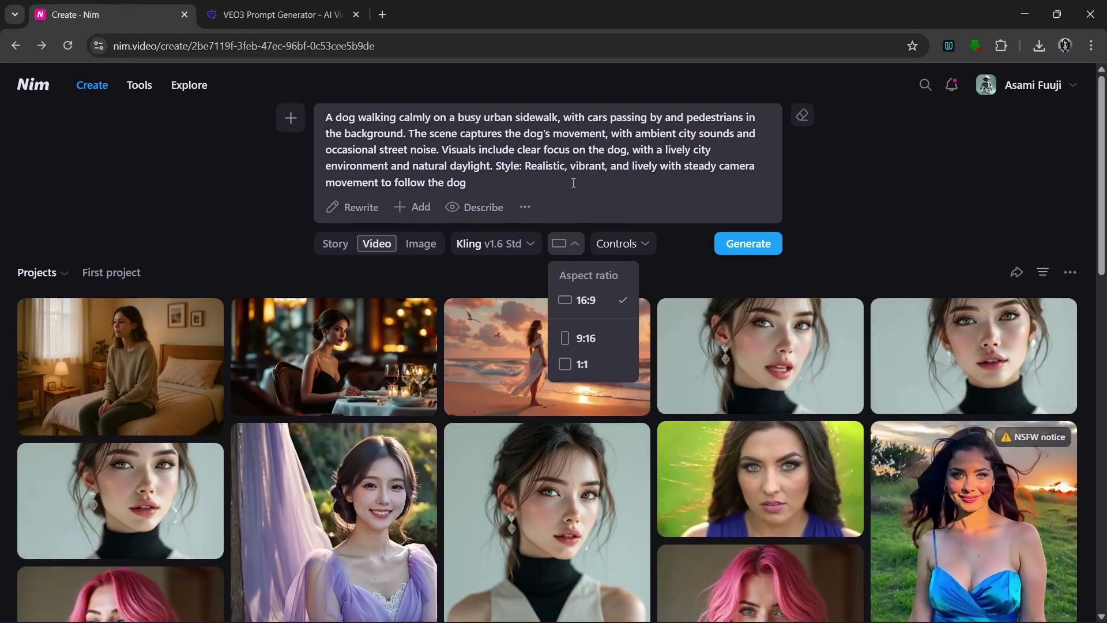
click(565, 244)
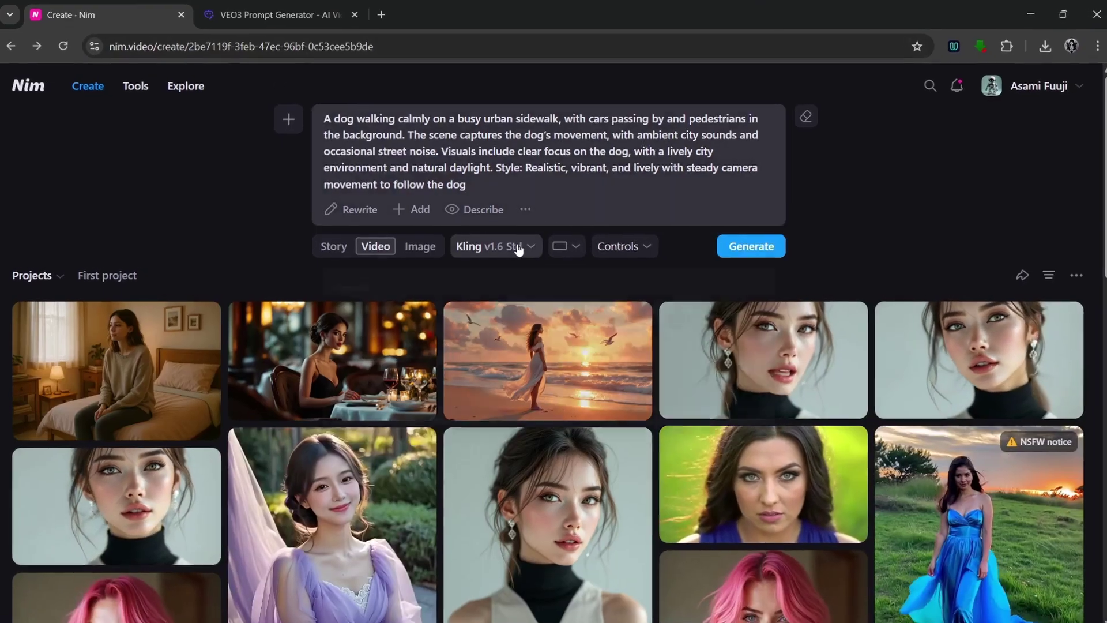
click(516, 245)
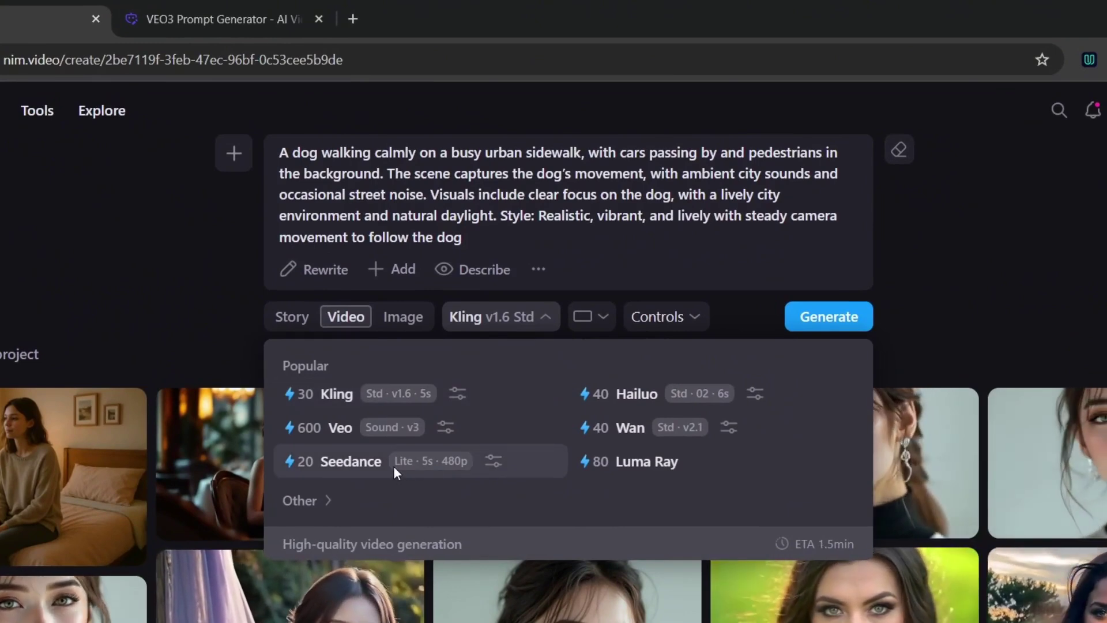
click(394, 467)
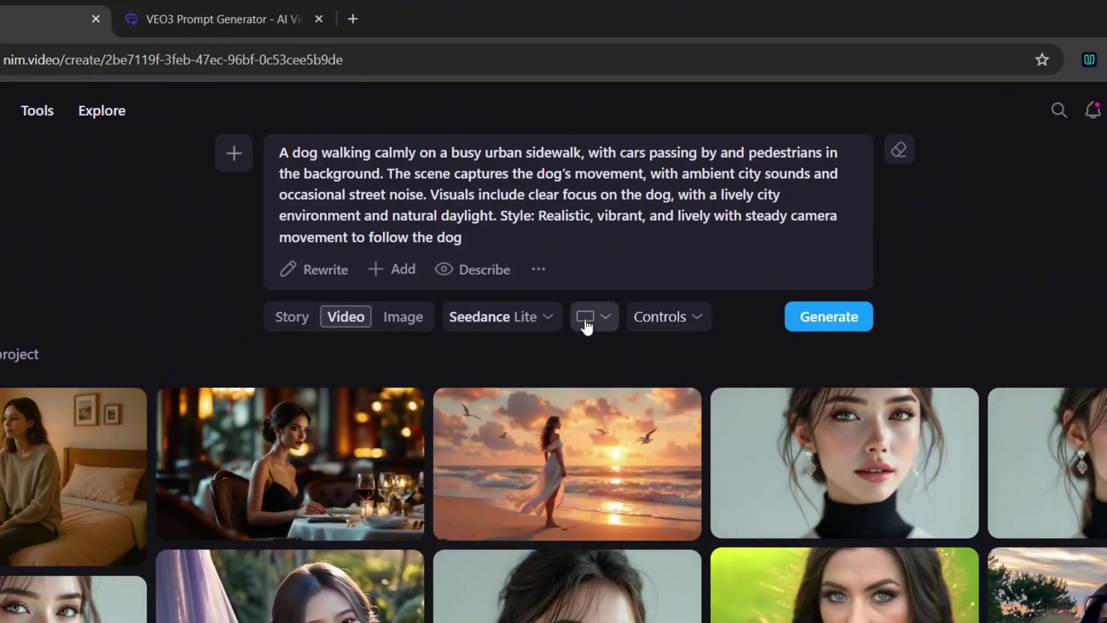
click(648, 324)
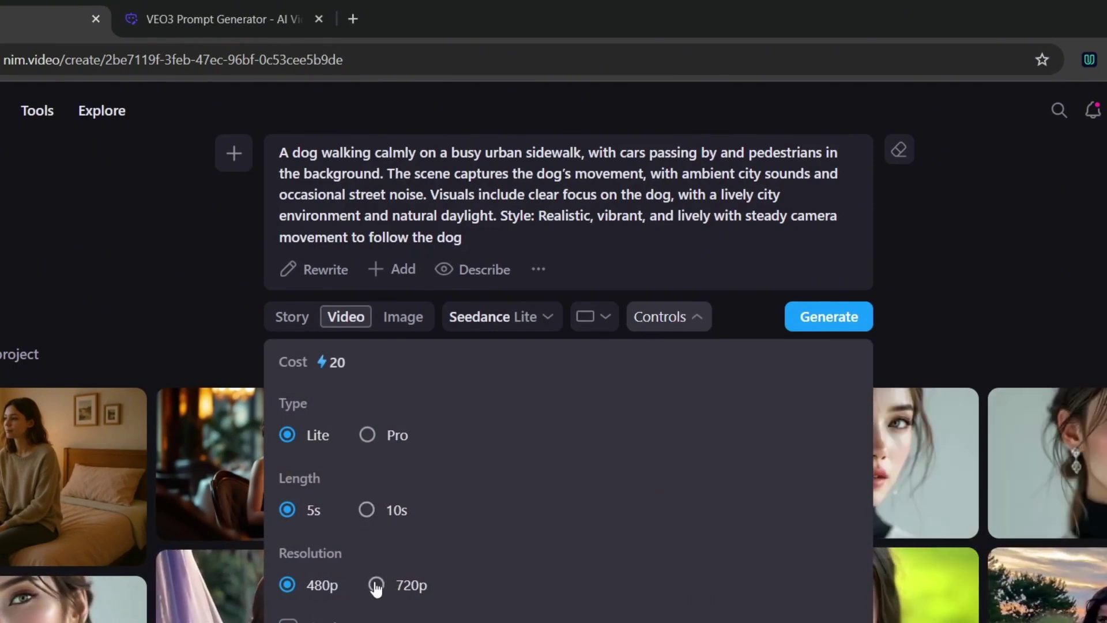
click(814, 317)
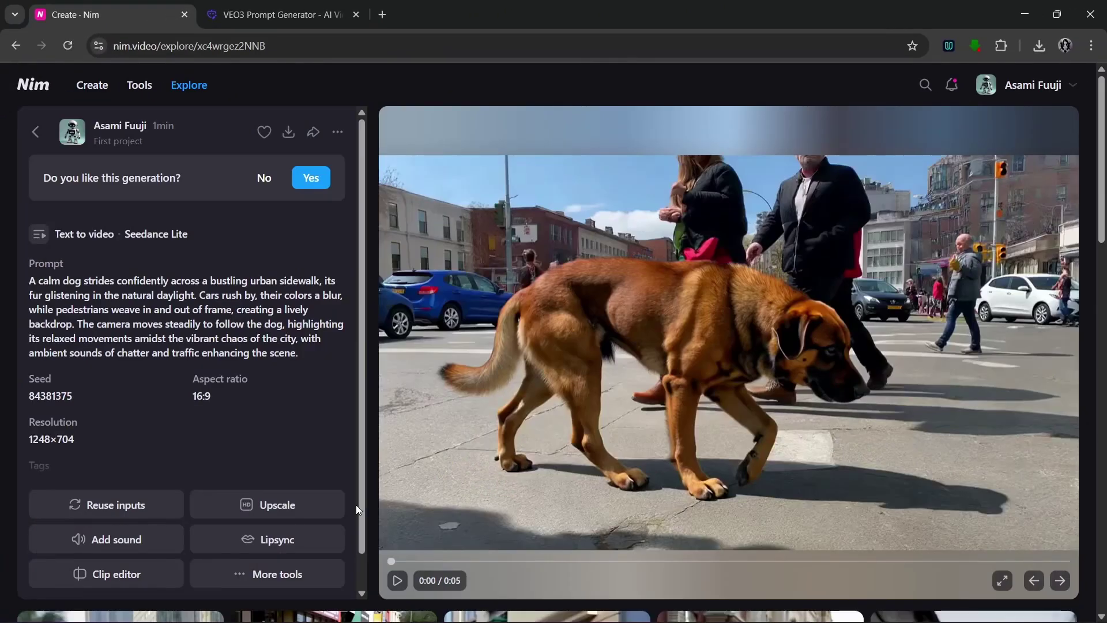
Watch the dog video full screen, download it as a 7.8 MB MP4, and return to Create.
click(1002, 580)
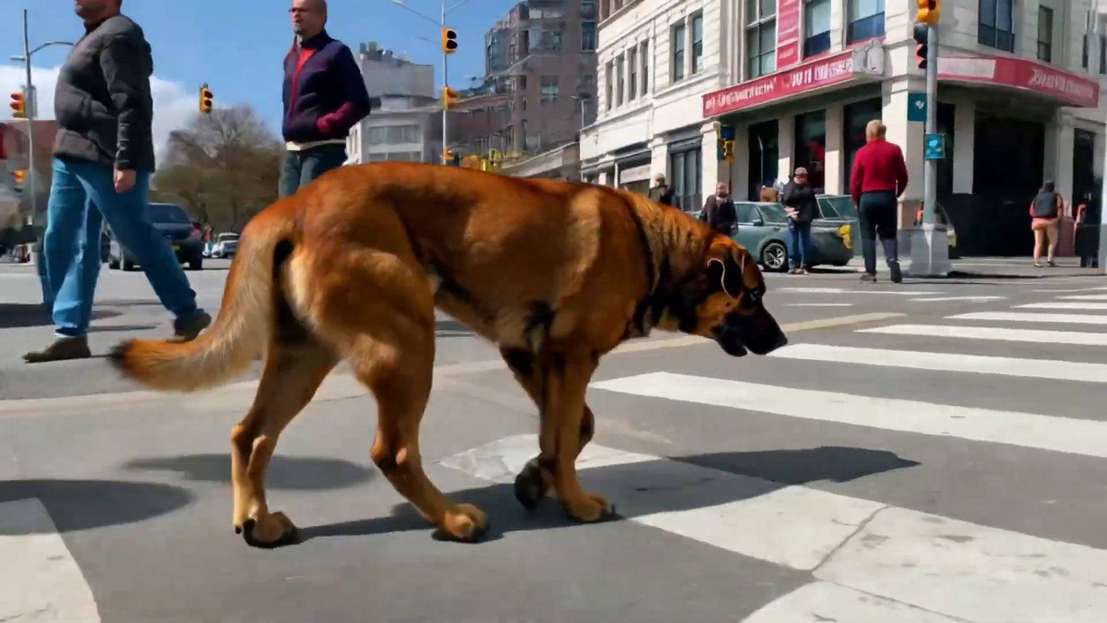
key(Escape)
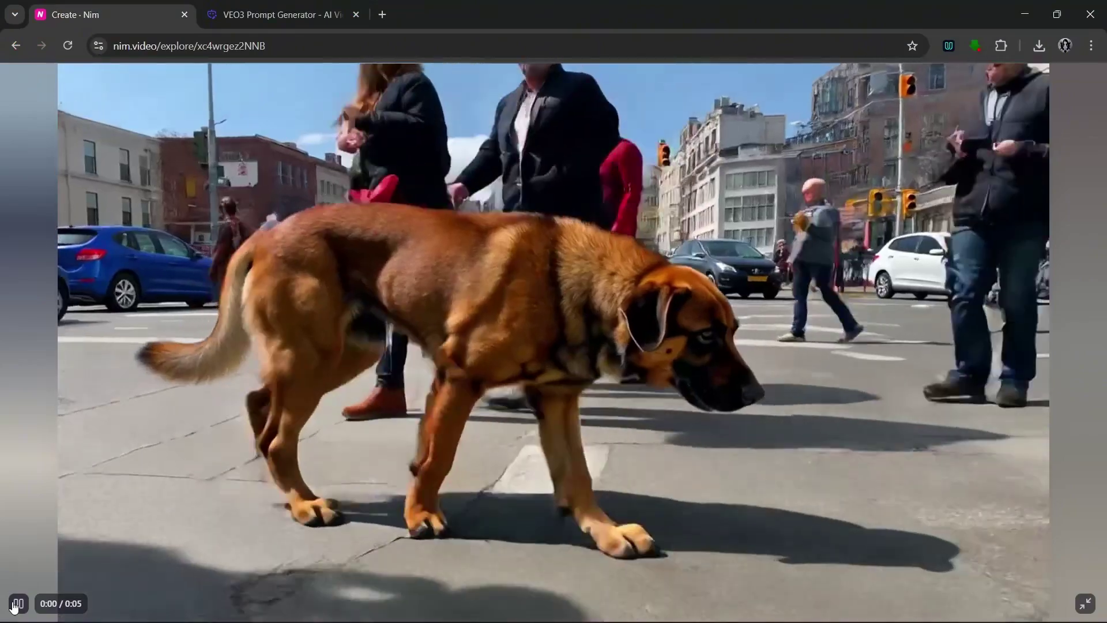
click(16, 603)
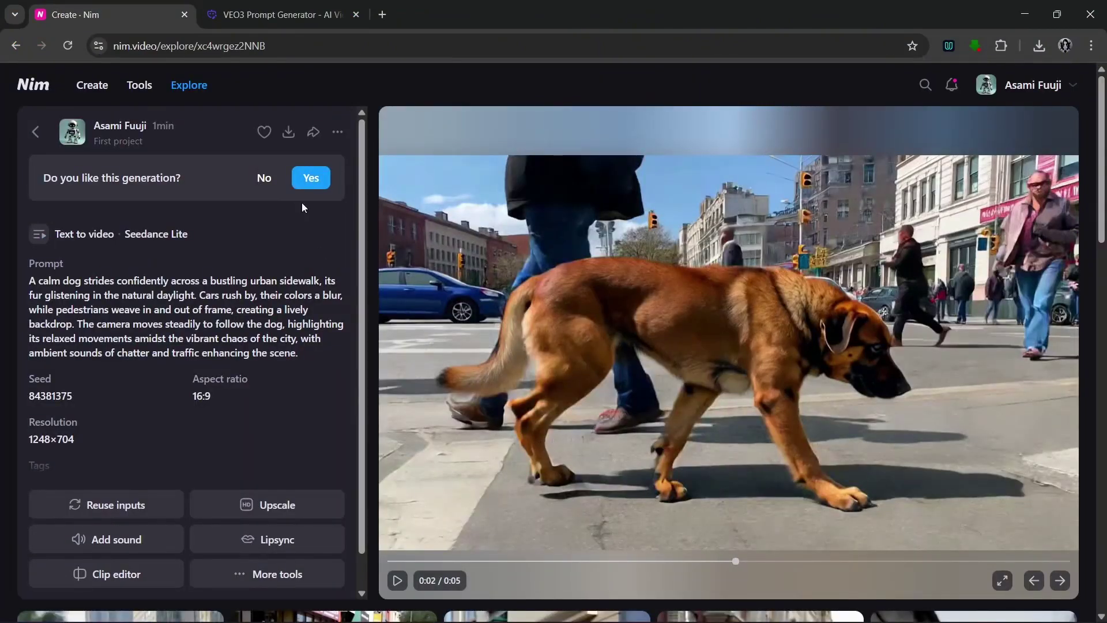
click(287, 134)
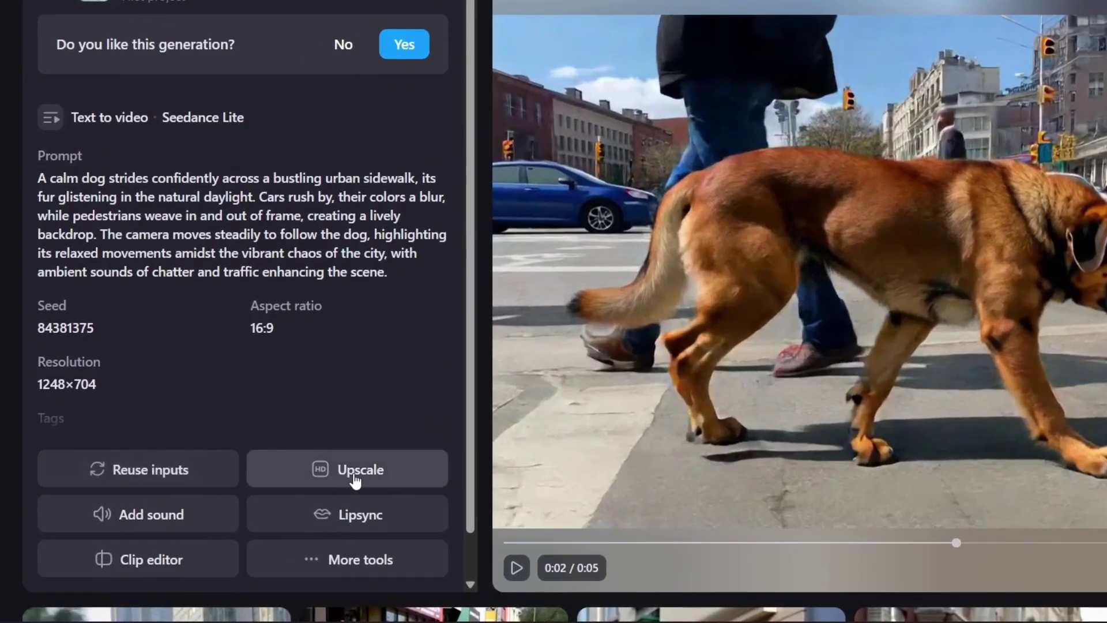
click(355, 555)
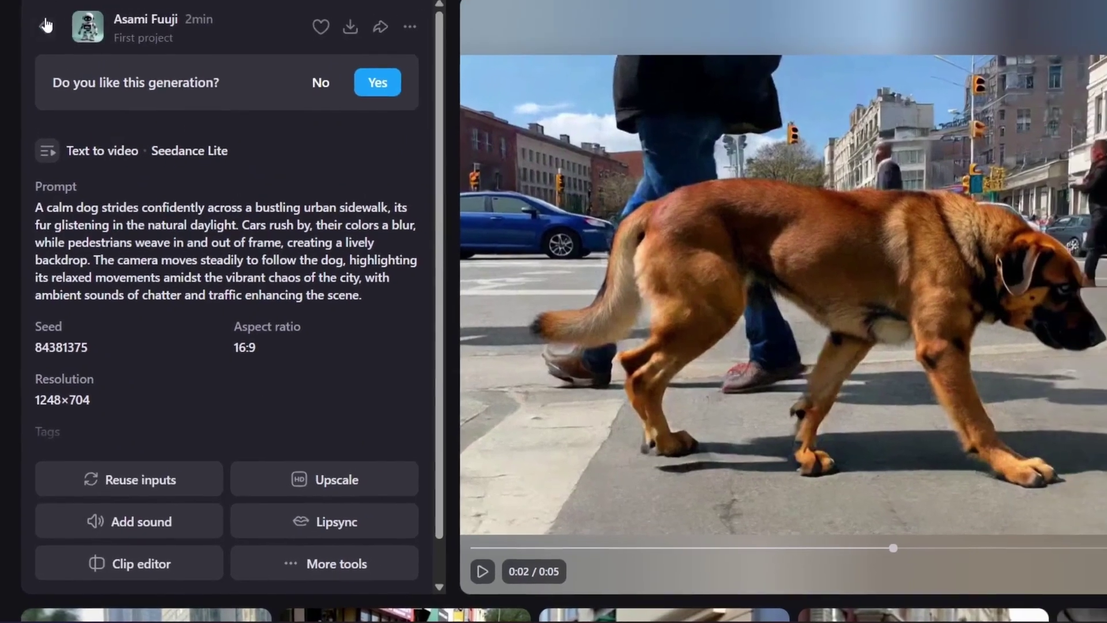
click(46, 0)
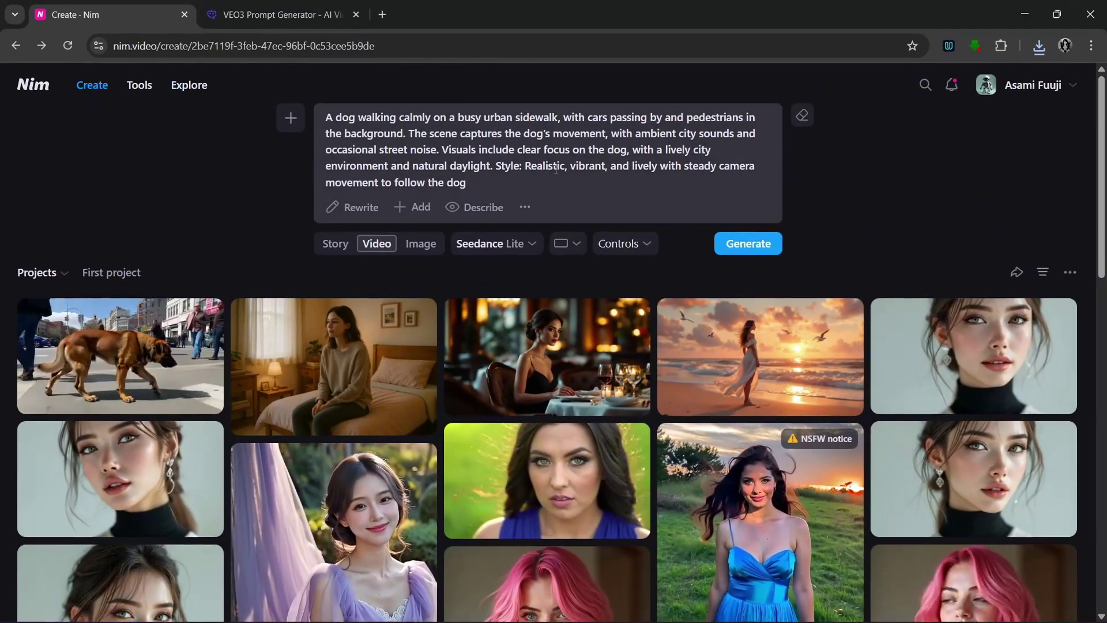
Generate an enhanced 15-second 16:9 prompt for 'A woman taking a selfie in her room' and select its description.
click(277, 14)
scroll(522, 322, up, 6)
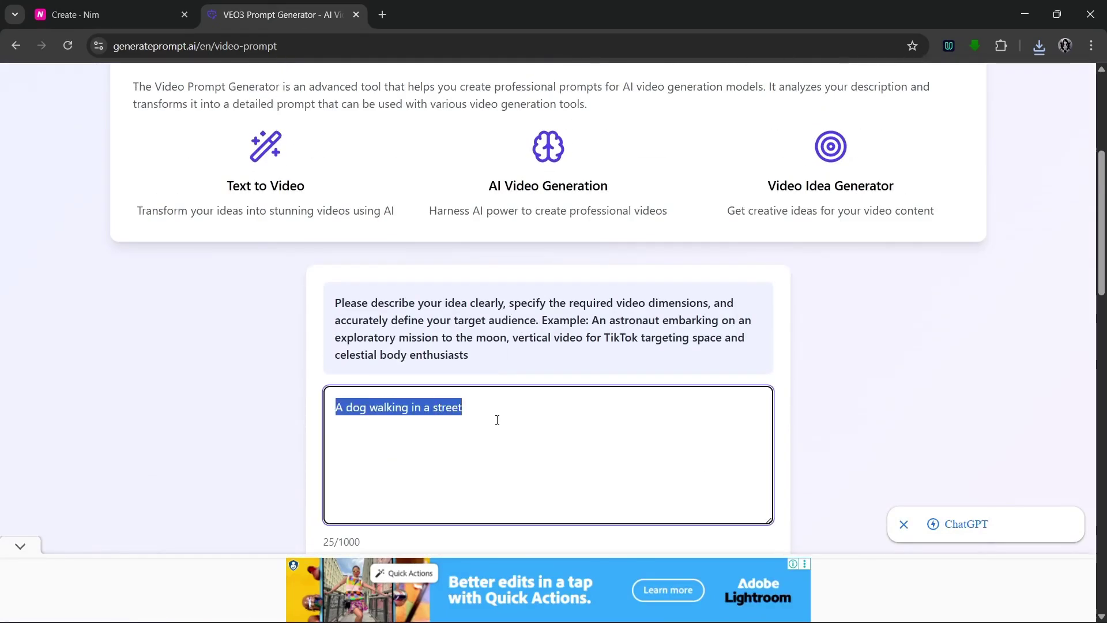
text(A woman)
scroll(545, 366, down, 1)
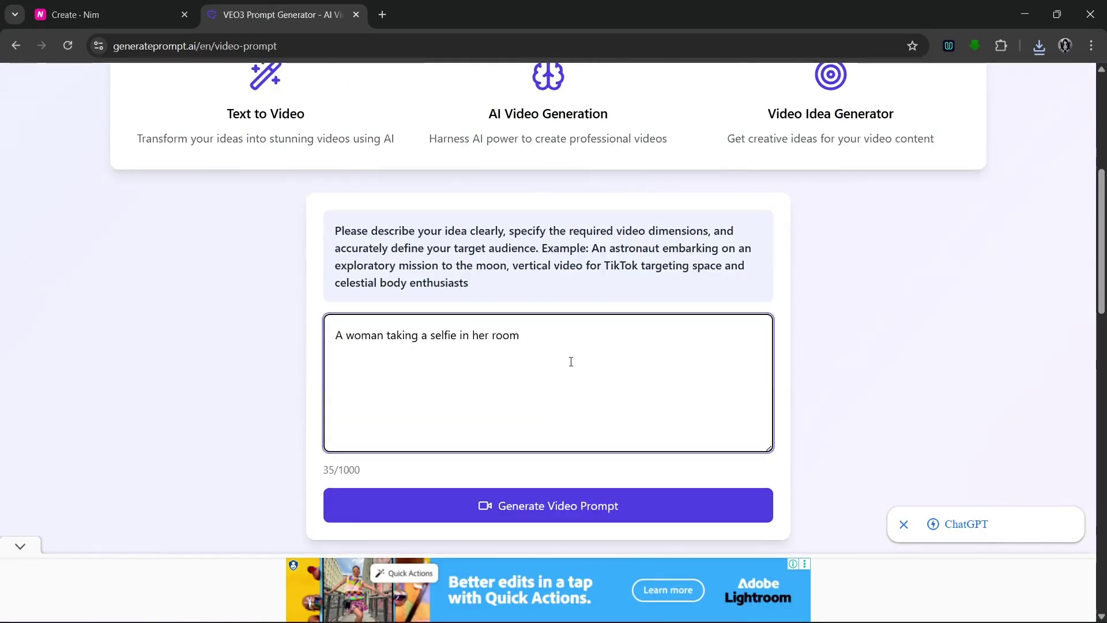
scroll(572, 398, down, 1)
click(573, 433)
scroll(610, 428, down, 3)
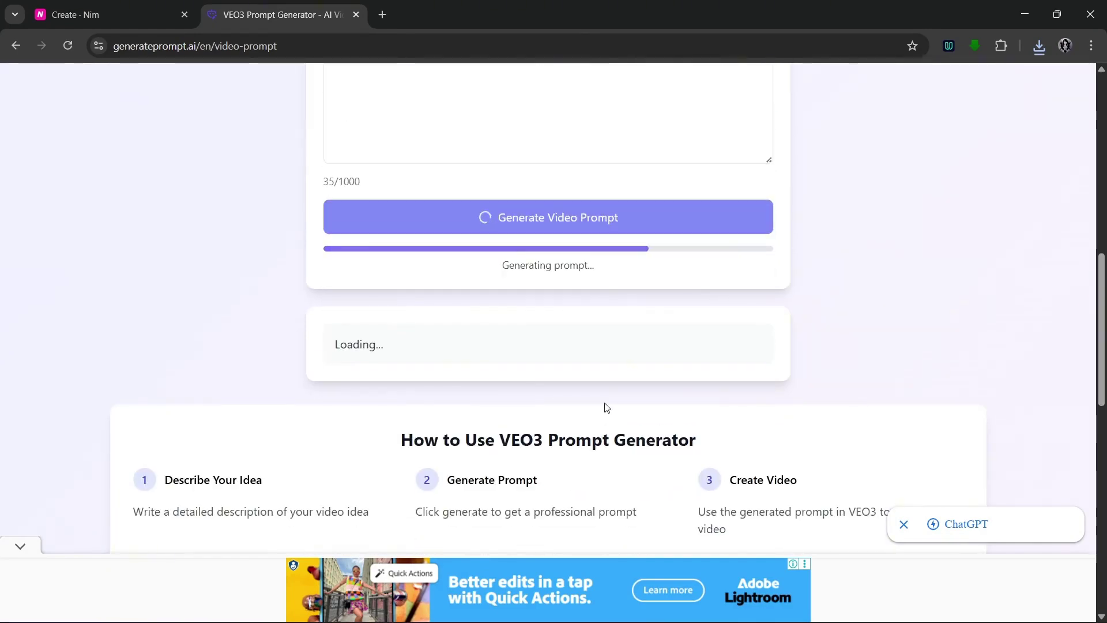
drag(399, 368, 760, 414)
Paste the selfie description over the dog prompt in Nim.
key(ctrl+c)
click(110, 14)
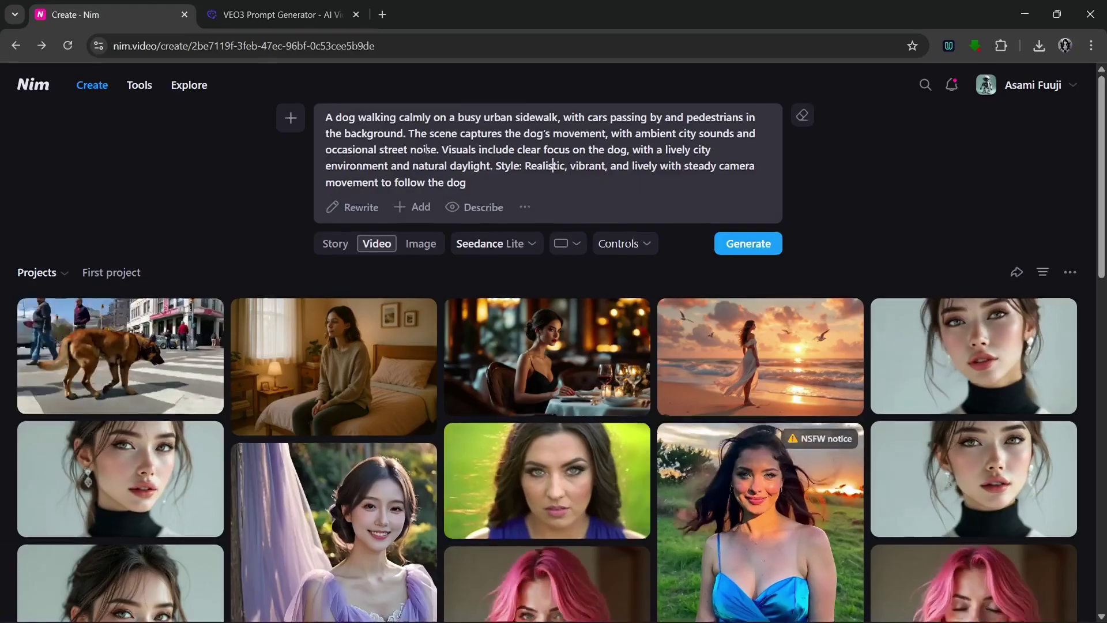
key(ctrl+a)
key(ctrl+v)
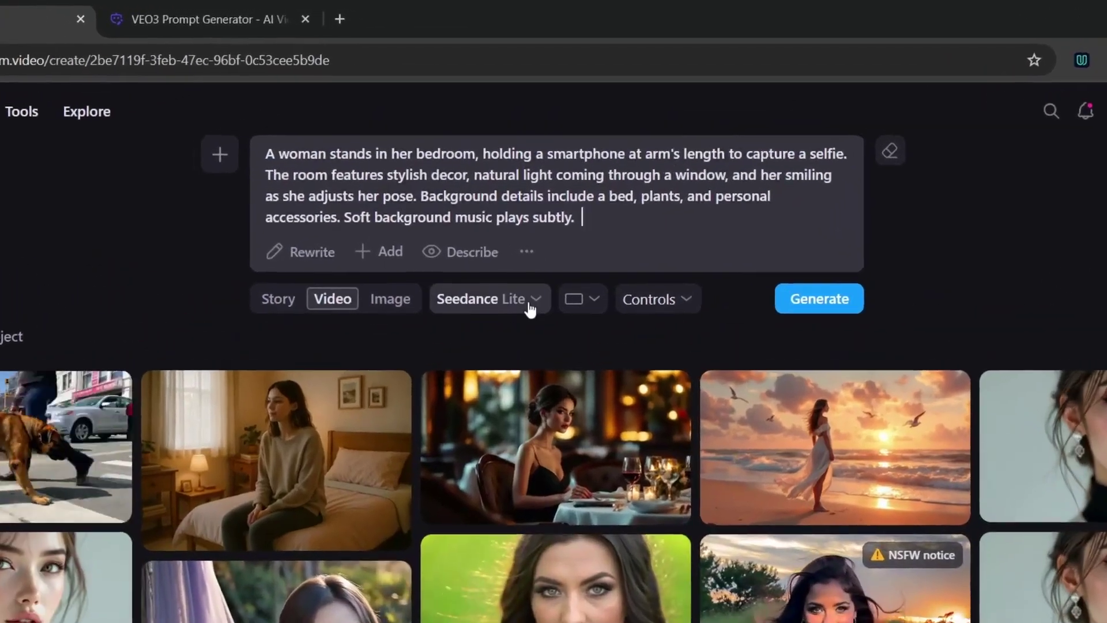
Switch the video model to Veo 3 with sound.
click(531, 310)
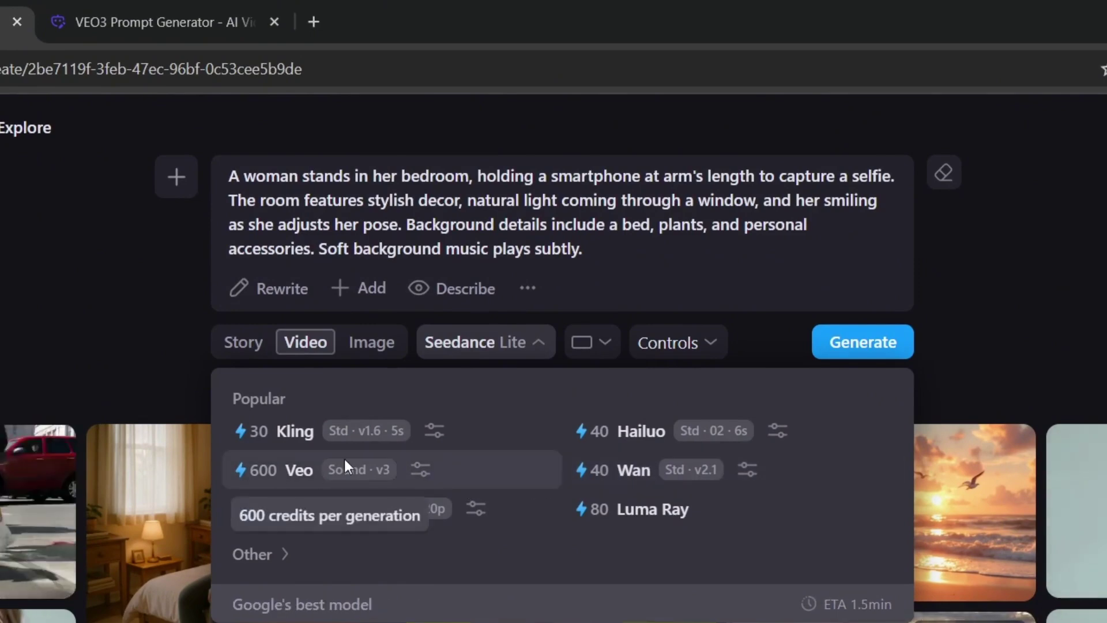
click(379, 469)
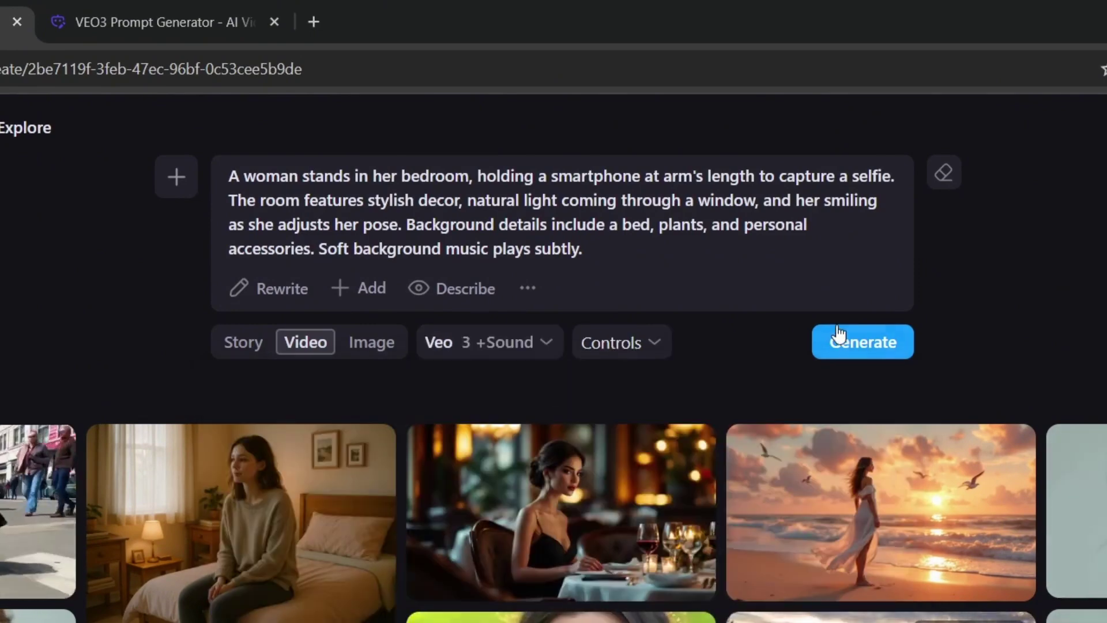
click(519, 344)
click(506, 344)
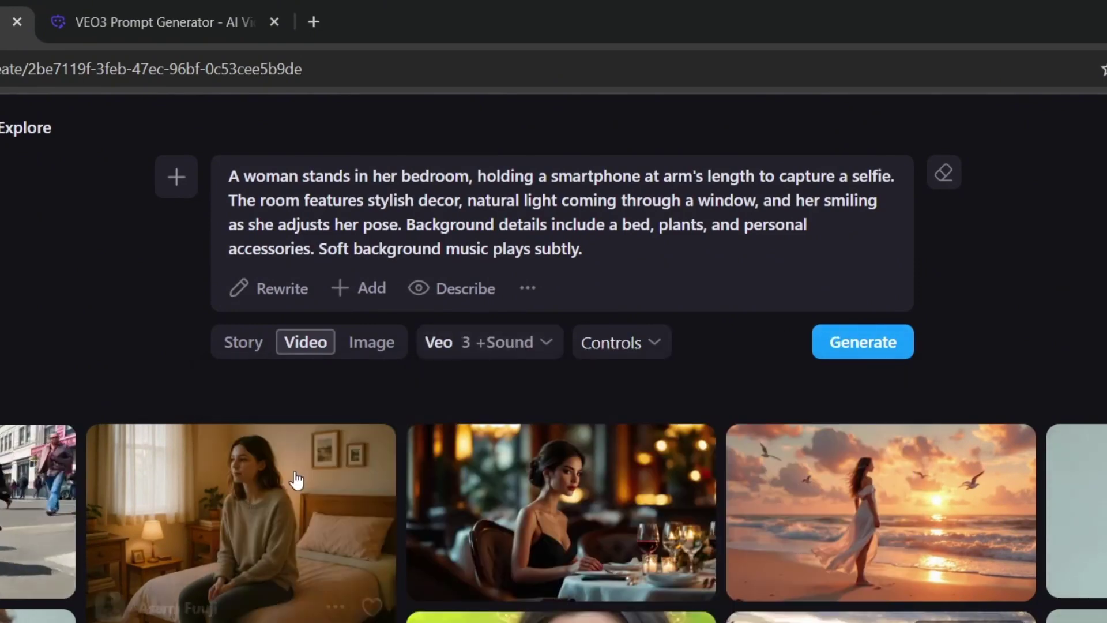
click(508, 349)
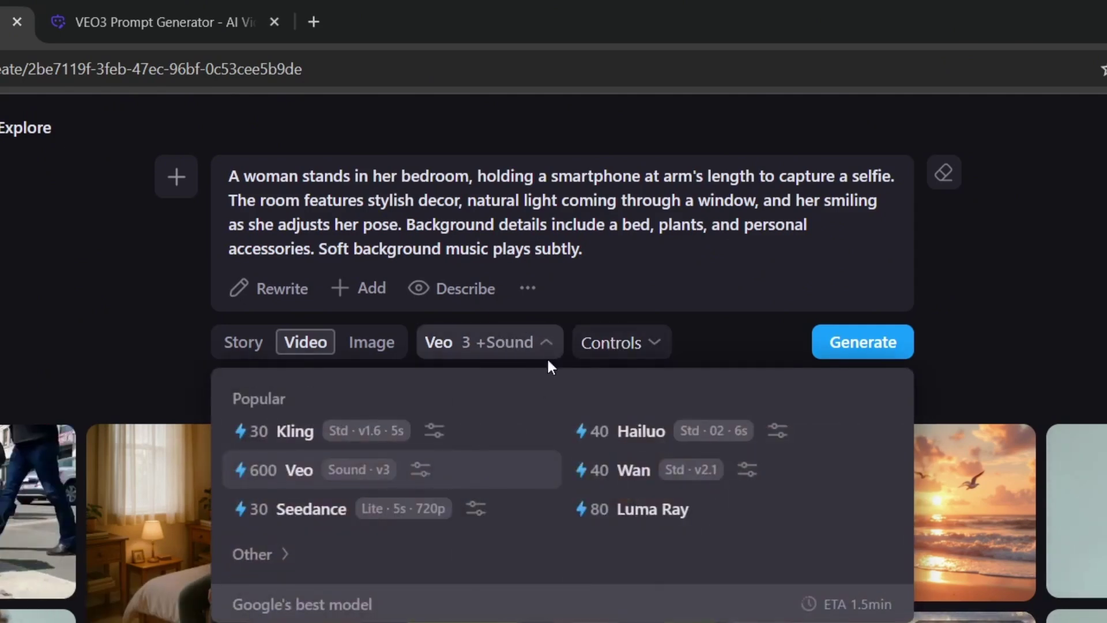
Replace the prompt with the full enhanced prompt and generate the 8-second Veo3 + Sound selfie video.
triple_click(608, 242)
key(ctrl+Tab)
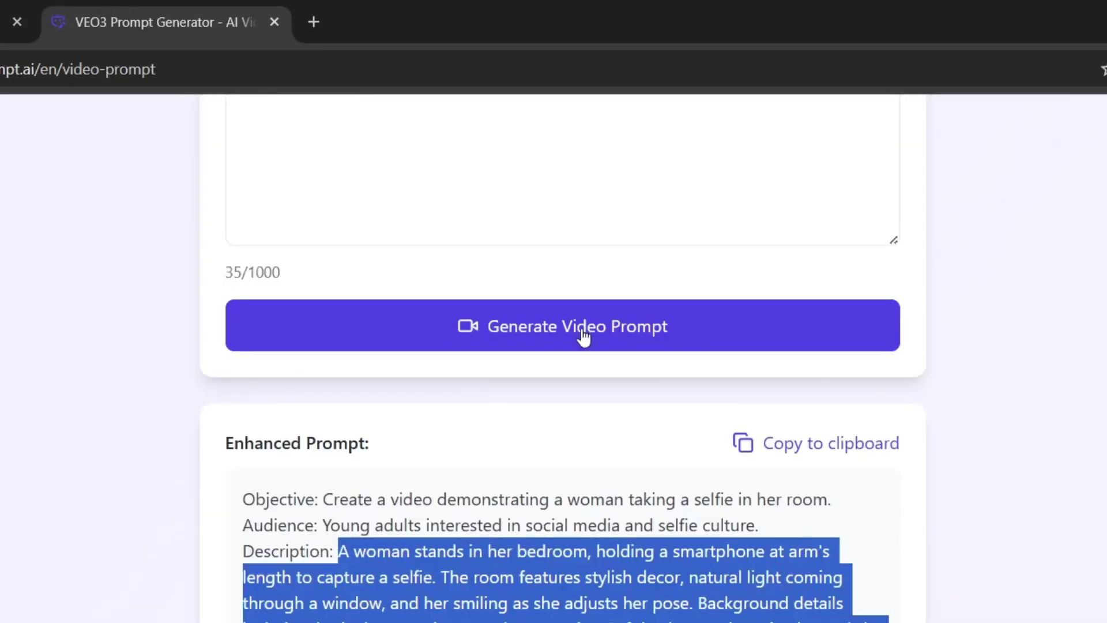
click(816, 443)
key(ctrl+Tab)
key(ctrl+v)
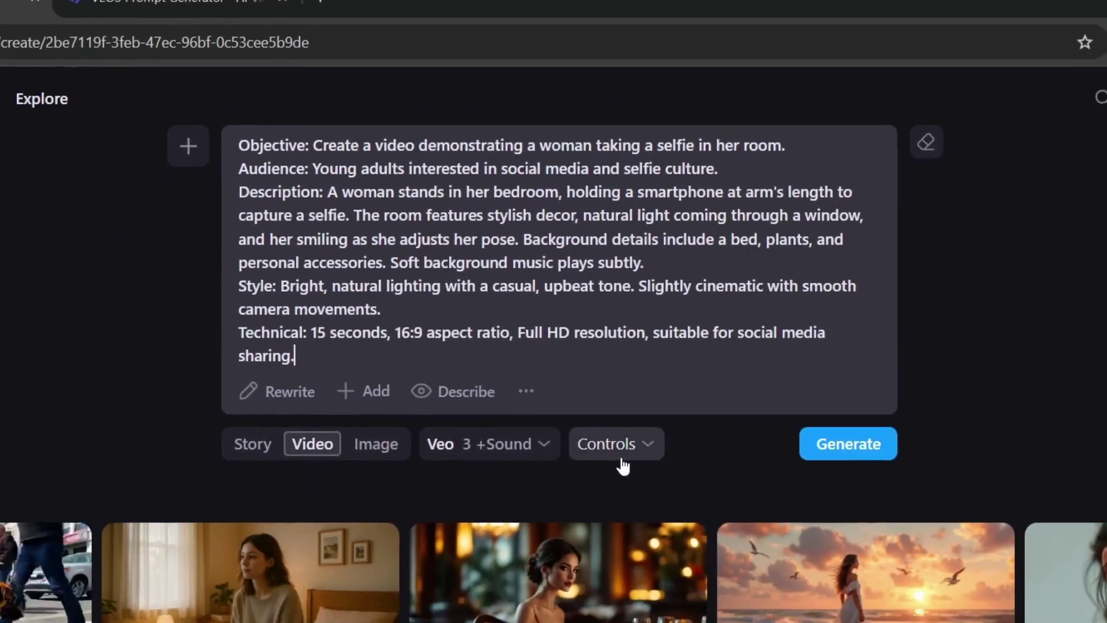
click(621, 487)
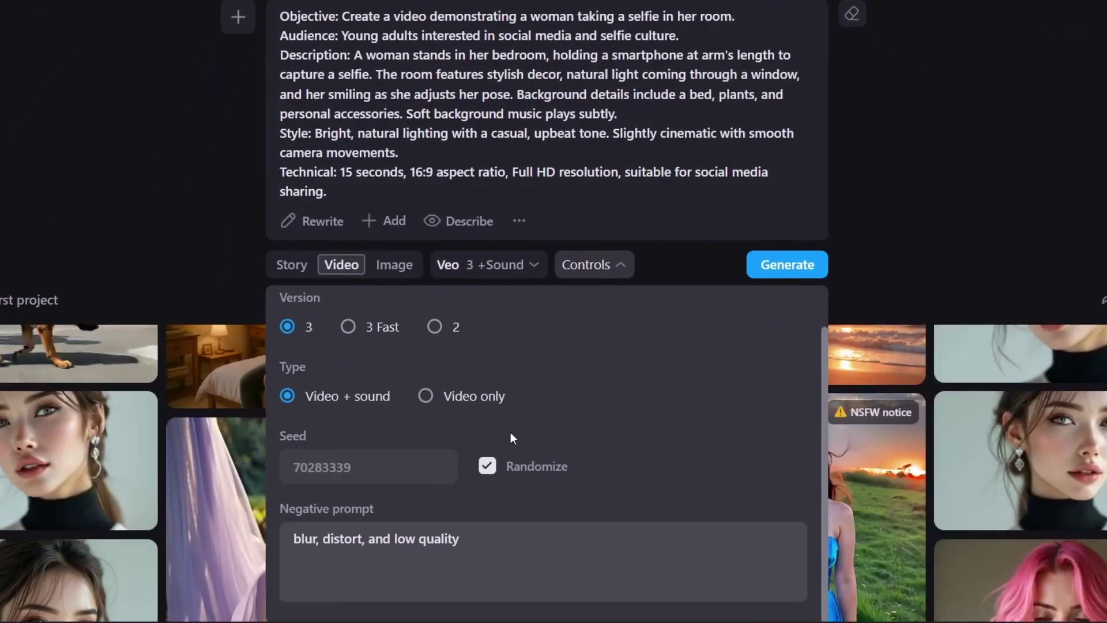
scroll(514, 450, up, 1)
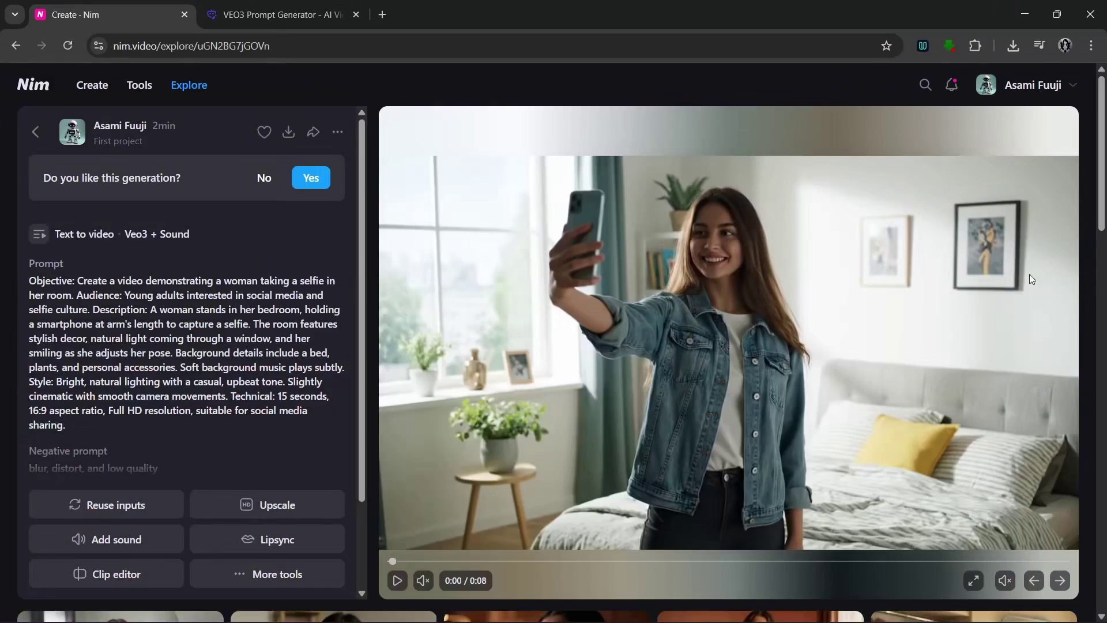
Play the Veo 3 selfie video full screen, then open the video model list.
click(975, 581)
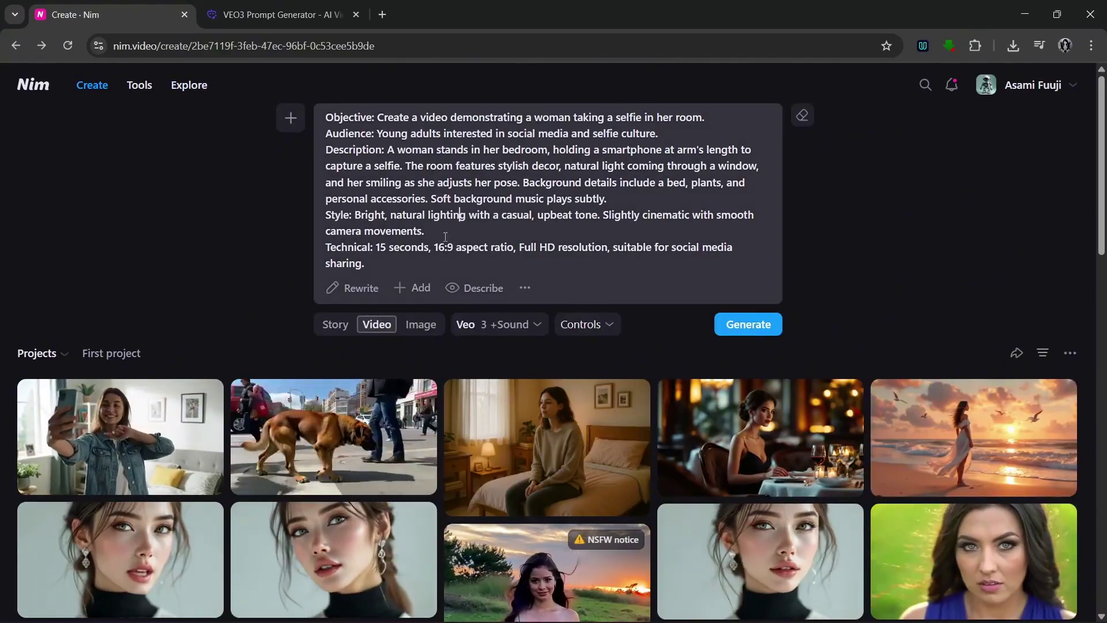
click(499, 324)
Select Seedance Lite in Nim, then generate a 9:16 phone-POV selfie prompt in GeneratePromptAI.
click(381, 436)
click(282, 15)
scroll(543, 199, up, 5)
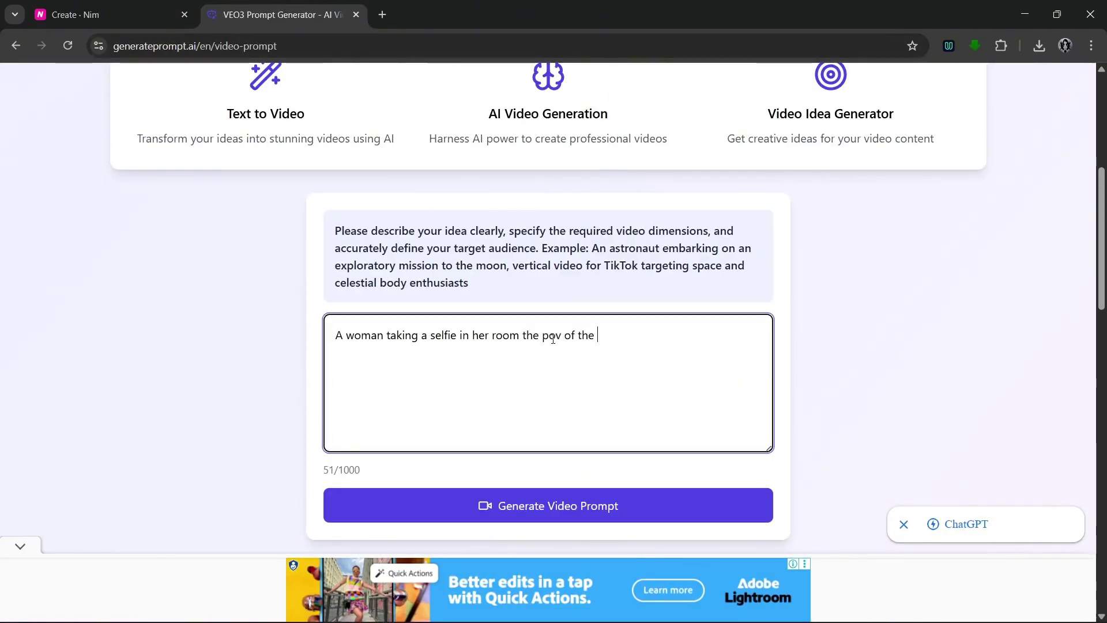
click(623, 495)
scroll(630, 440, down, 3)
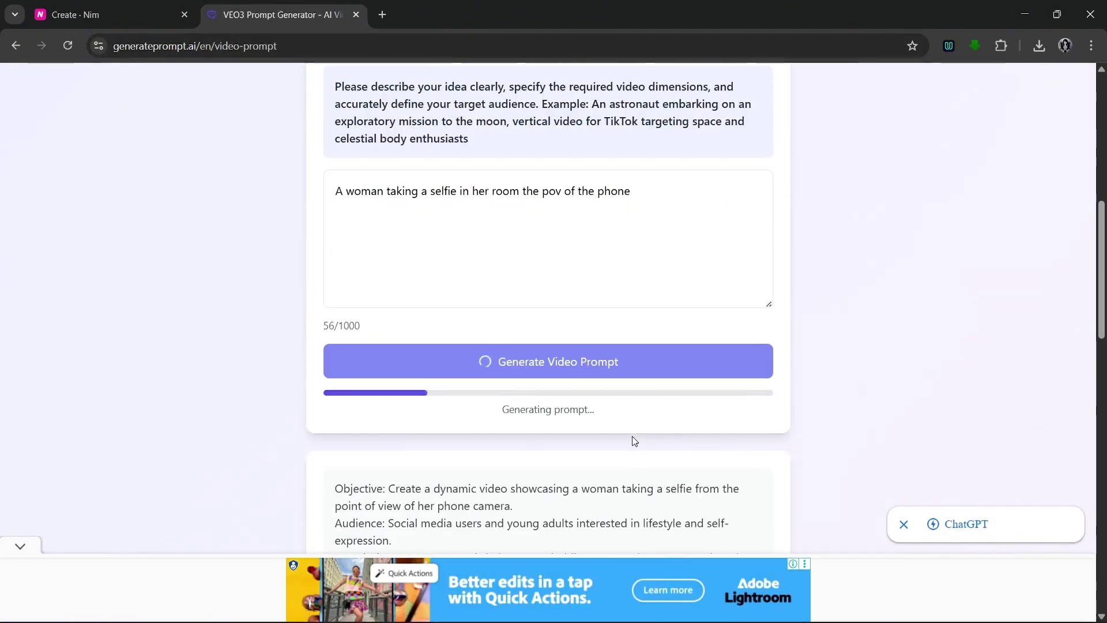
scroll(631, 436, down, 3)
scroll(572, 409, down, 1)
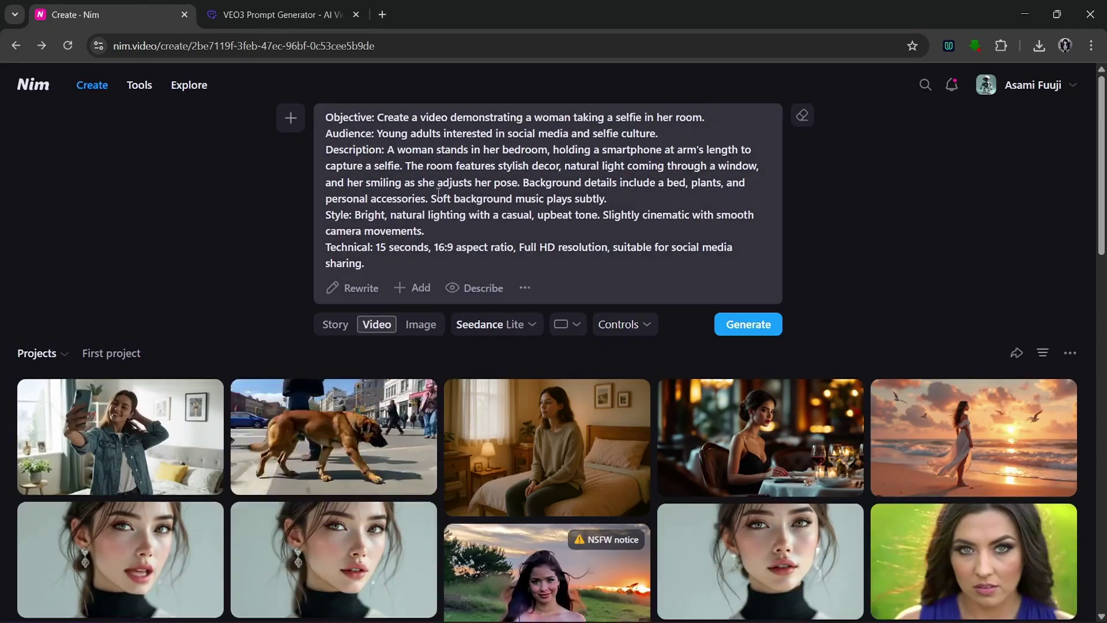
Paste the phone-view prompt and generate a Seedance Pro video from it.
key(ctrl+v)
click(495, 324)
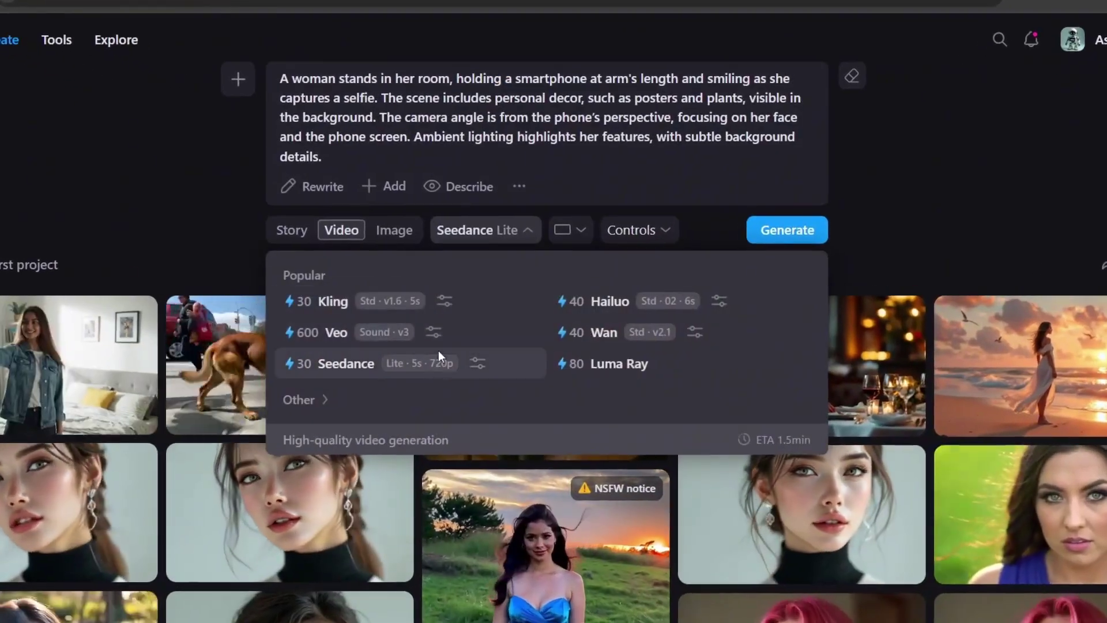
click(434, 370)
click(663, 230)
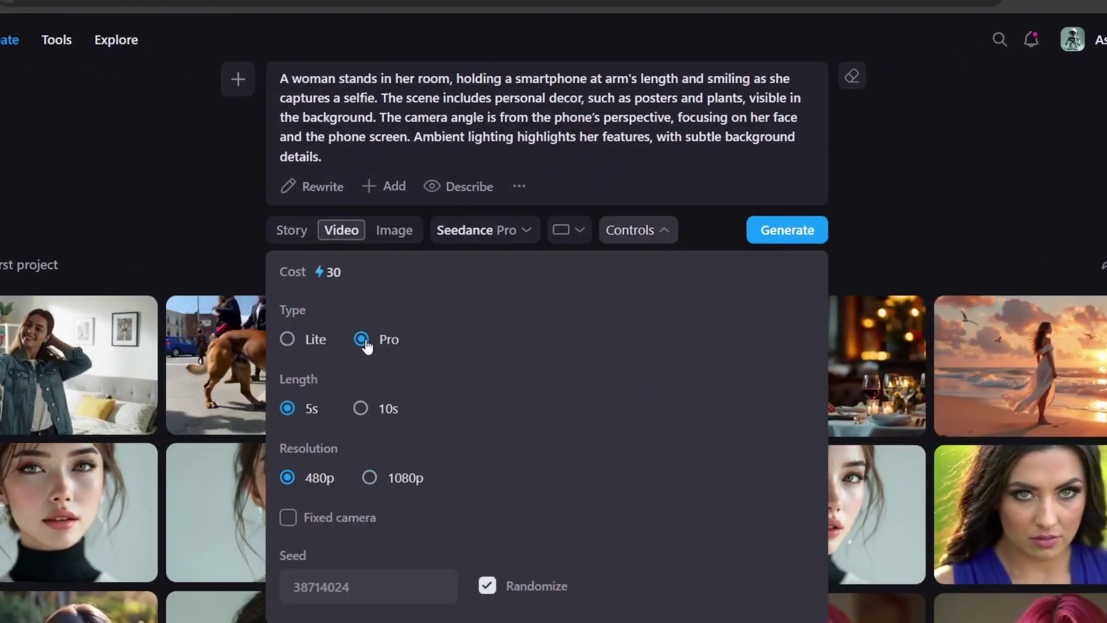
click(788, 234)
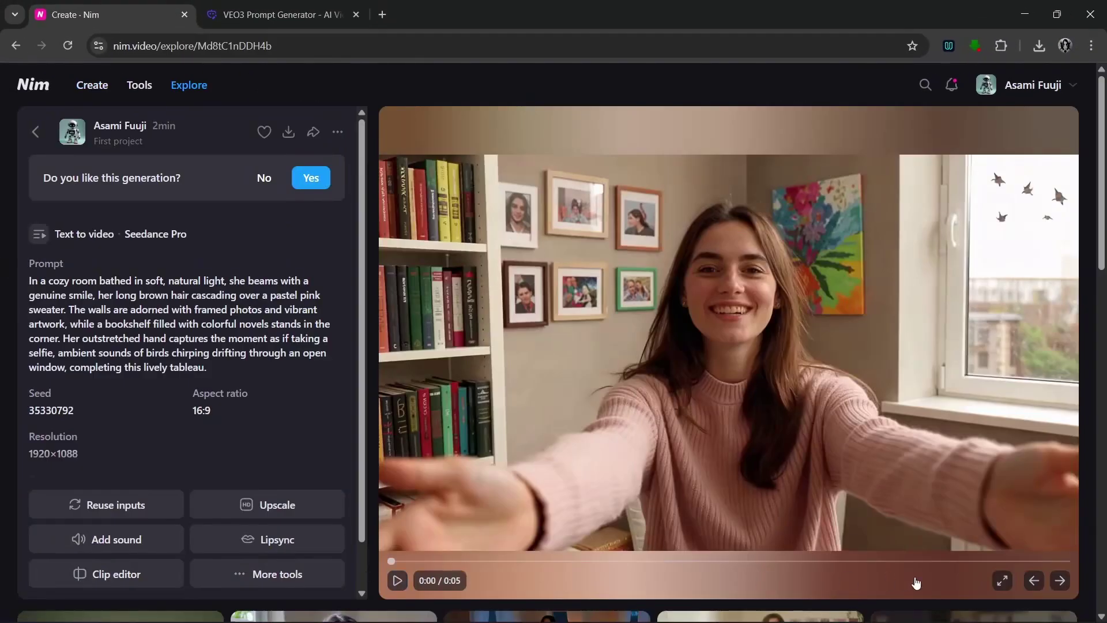
Watch the 5-second 1920×1088 selfie video full screen.
double_click(915, 583)
click(18, 611)
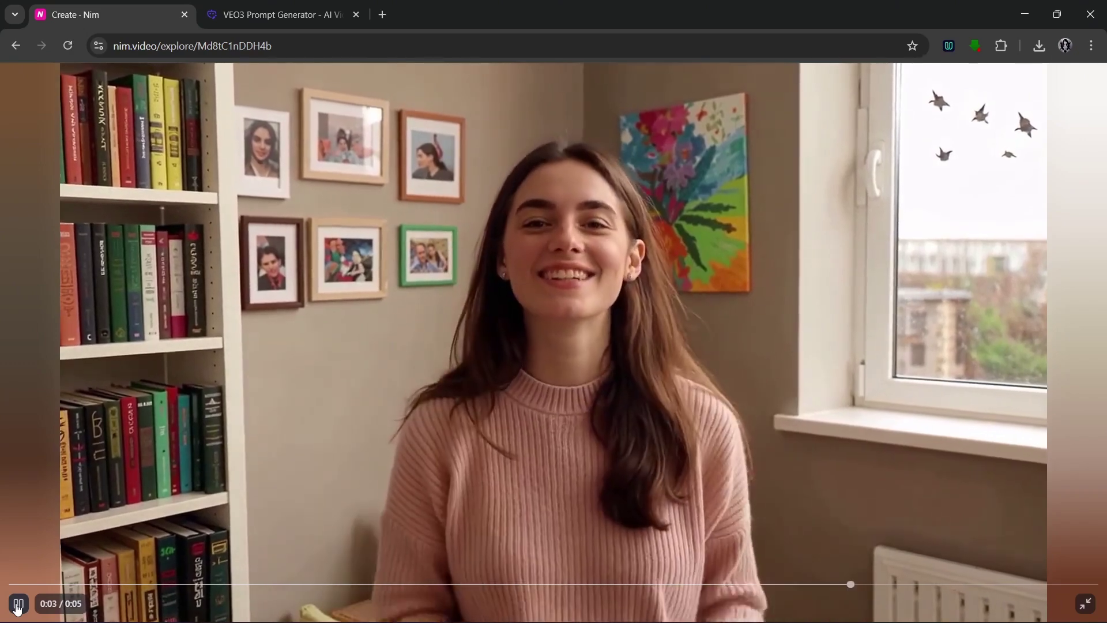
click(673, 570)
click(1084, 603)
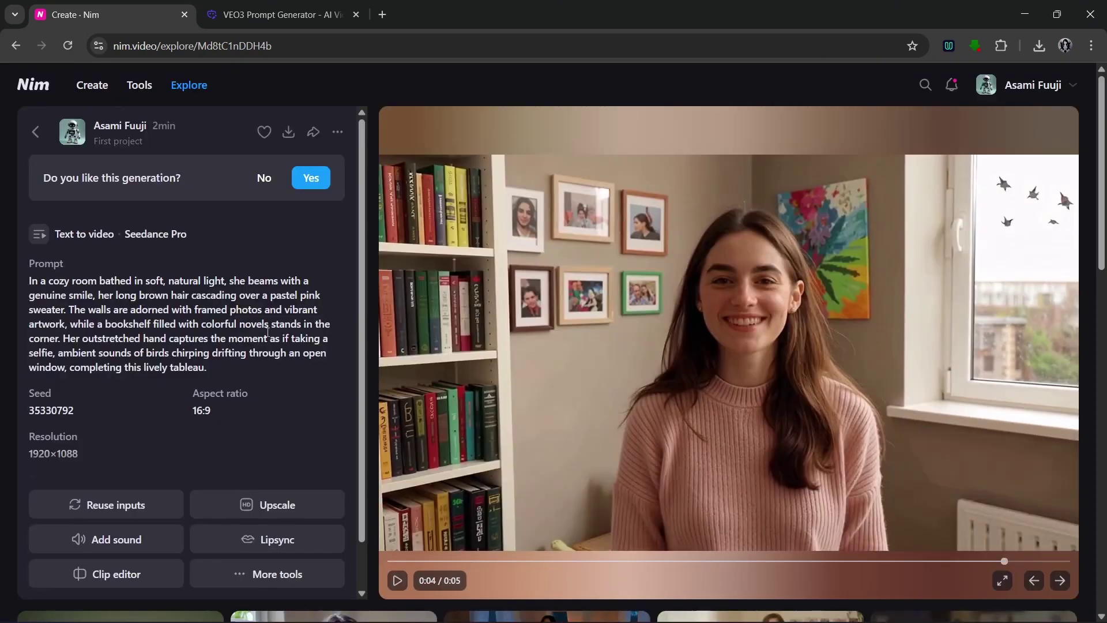
click(264, 510)
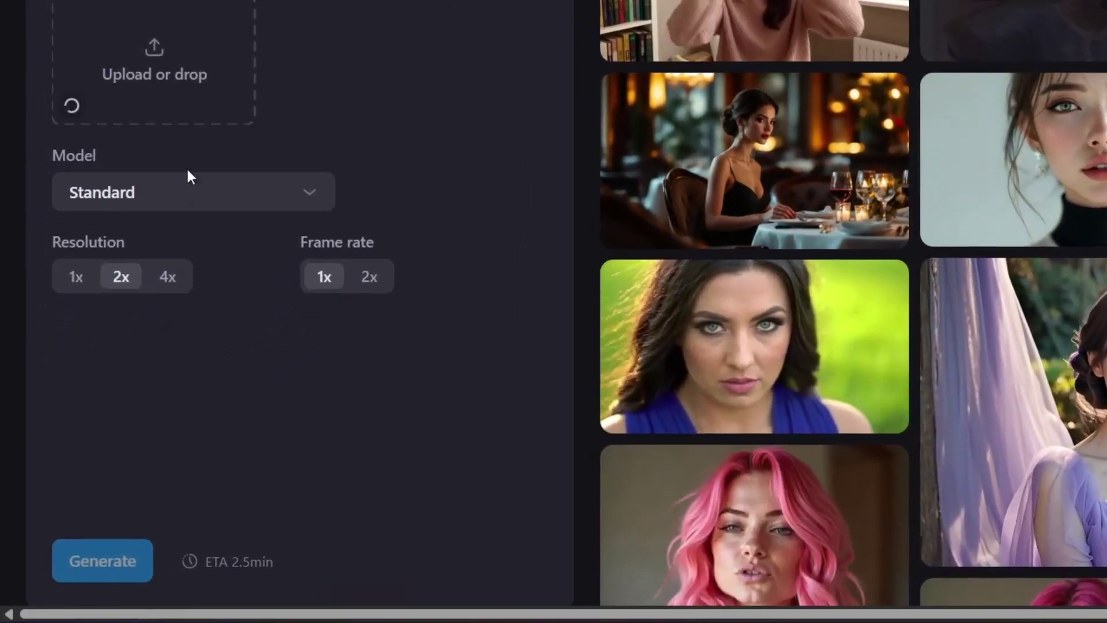
Upscale the selfie video 4x with the Standard model to 4096×2320 and download it.
click(187, 184)
click(271, 346)
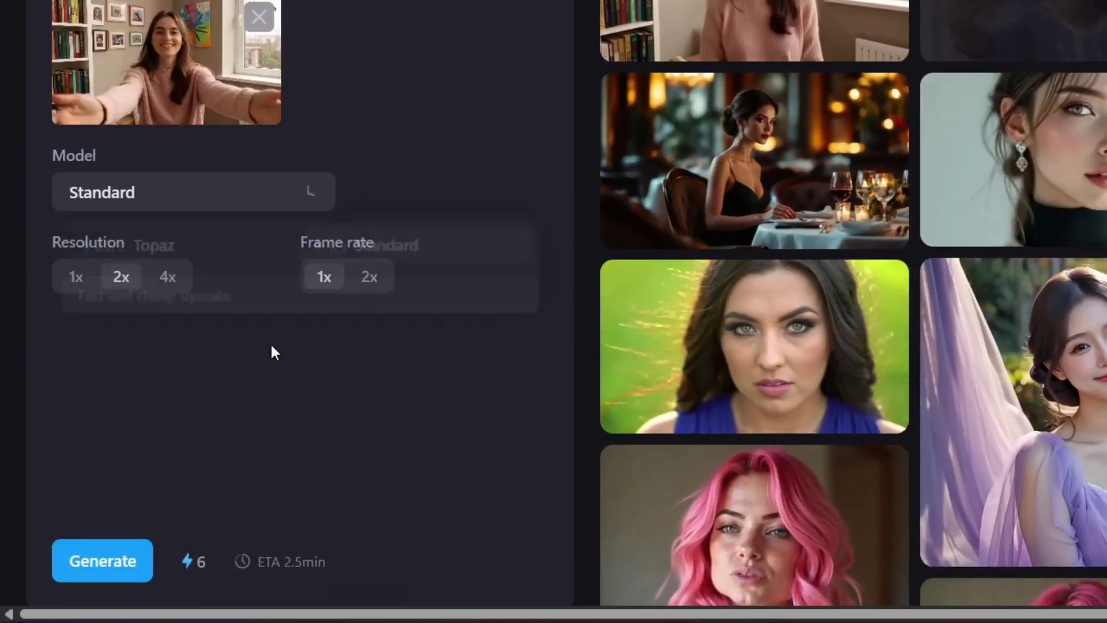
click(164, 276)
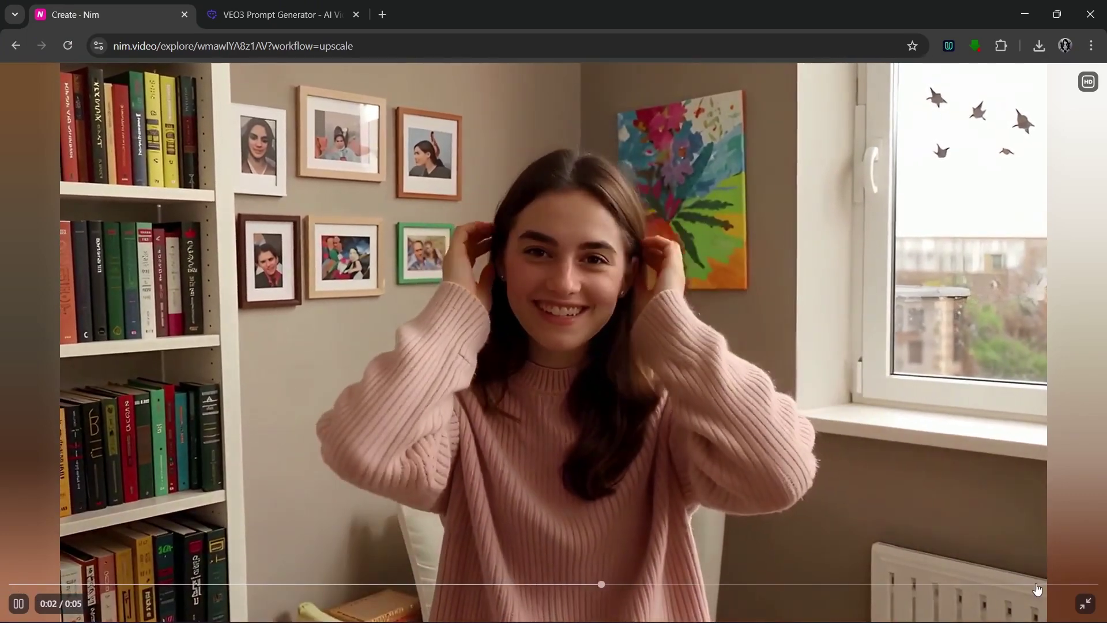
click(1085, 604)
click(300, 133)
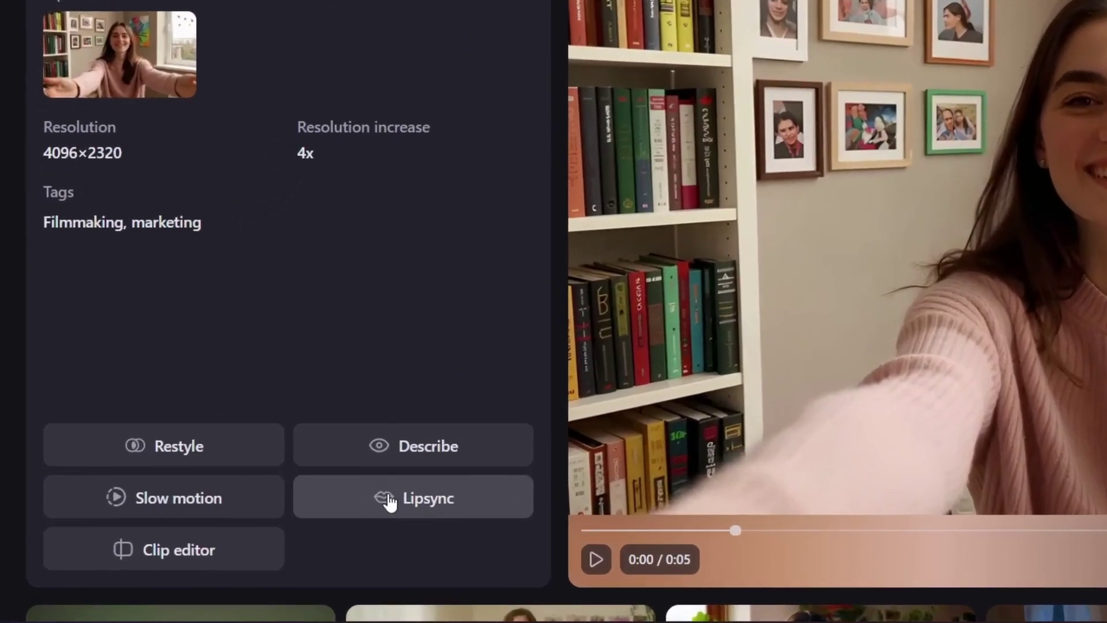
Start a lip-sync of the upscaled video using the LatentSync model.
click(390, 499)
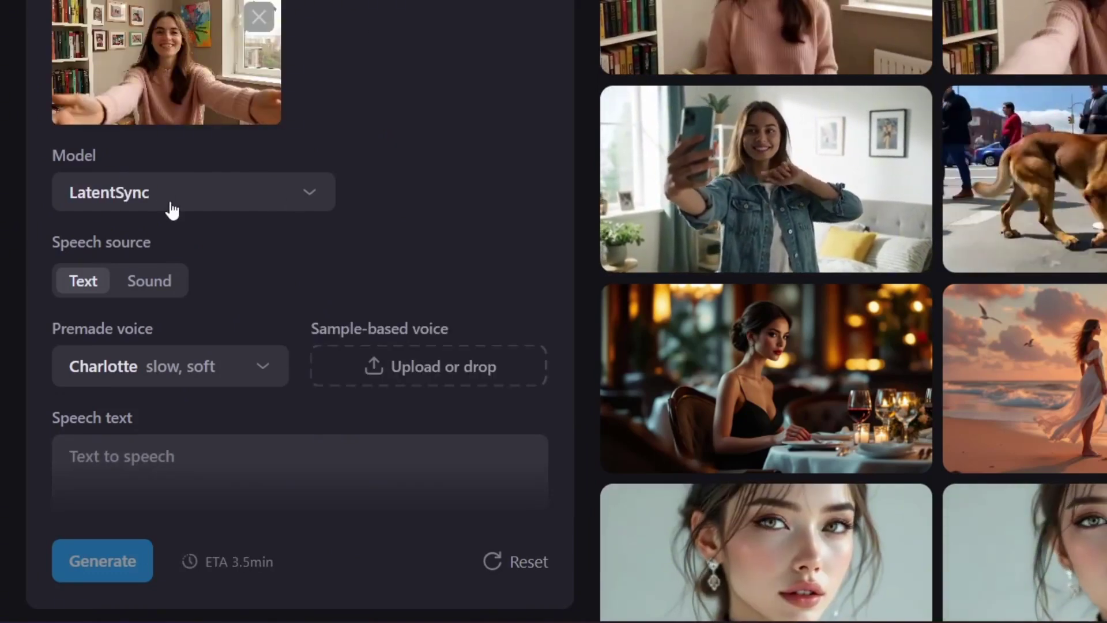
click(172, 208)
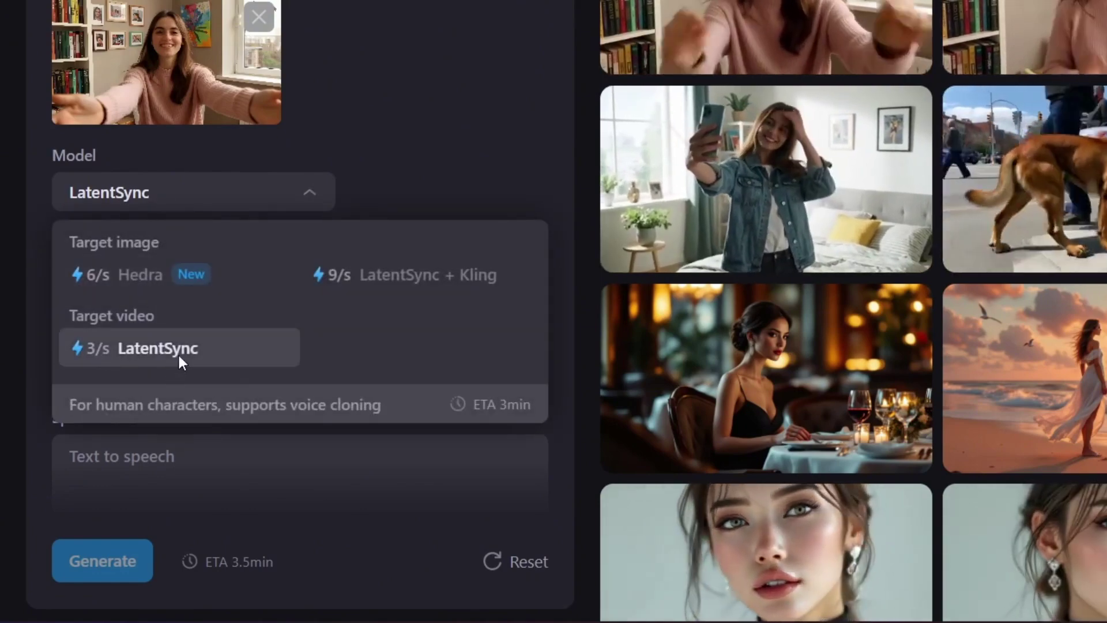
click(179, 361)
scroll(245, 353, down, 1)
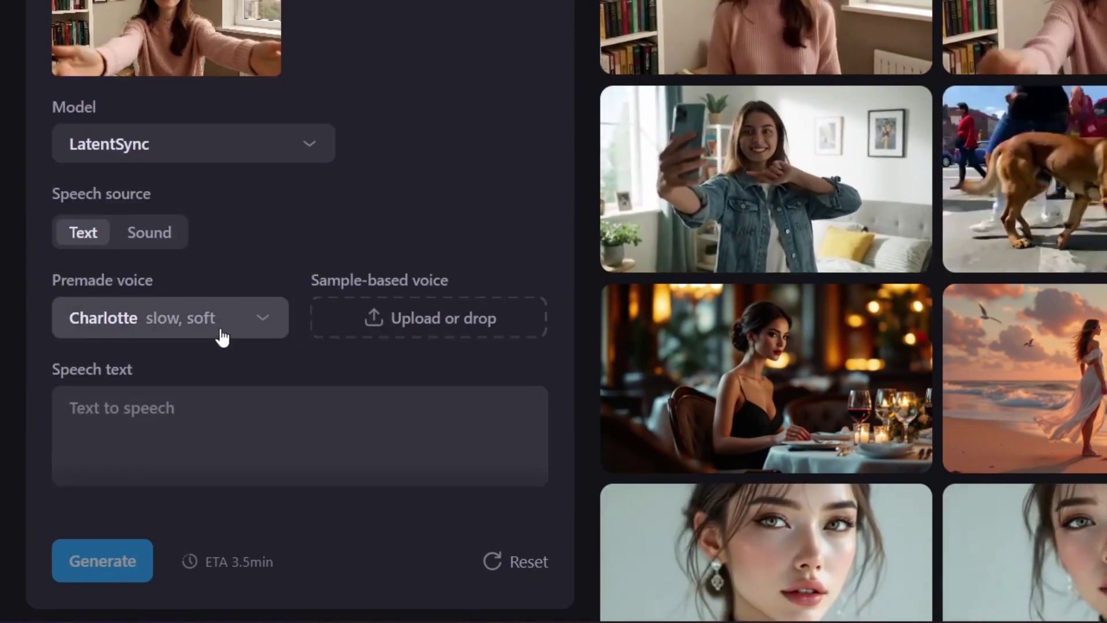
Generate the lip-sync with the Aria voice saying "Hey guys, whats up.".
click(222, 338)
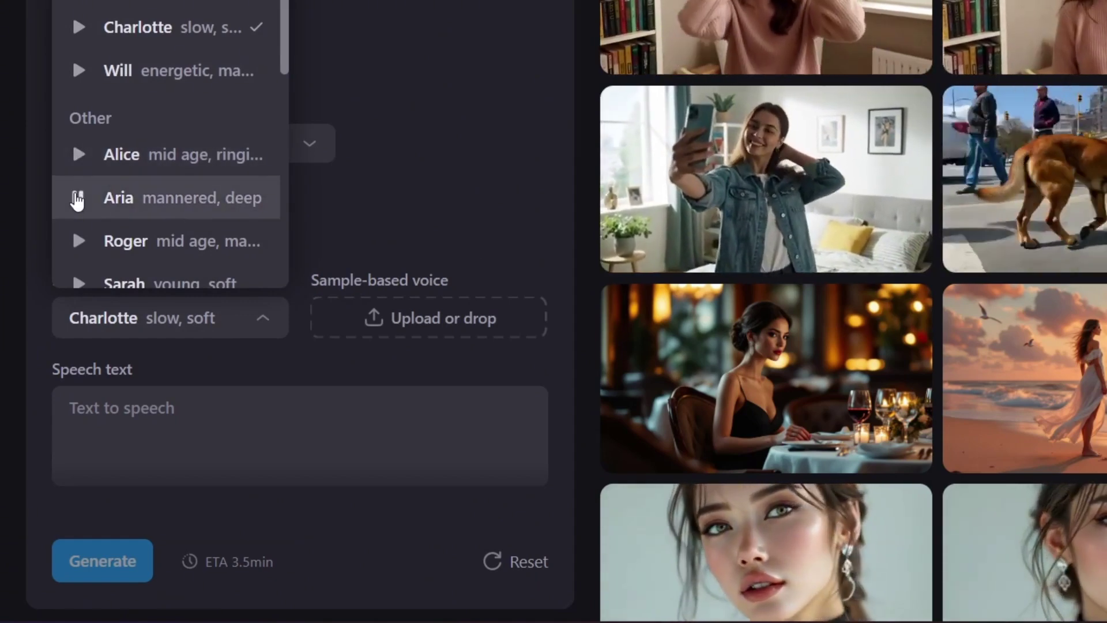
click(126, 200)
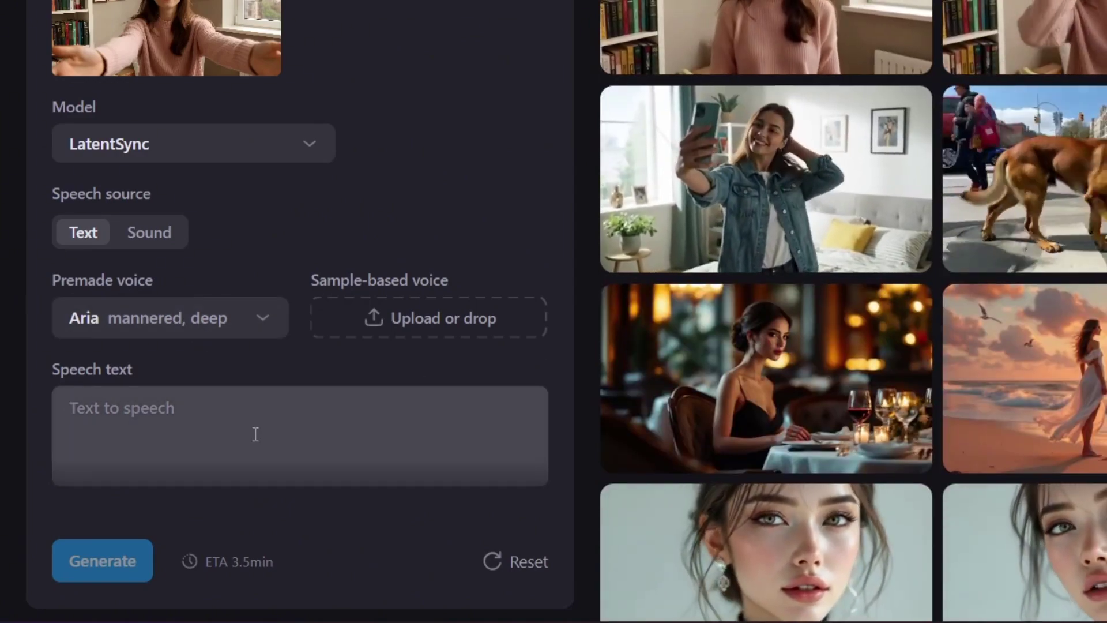
click(255, 434)
text(Hey guys, whats up.)
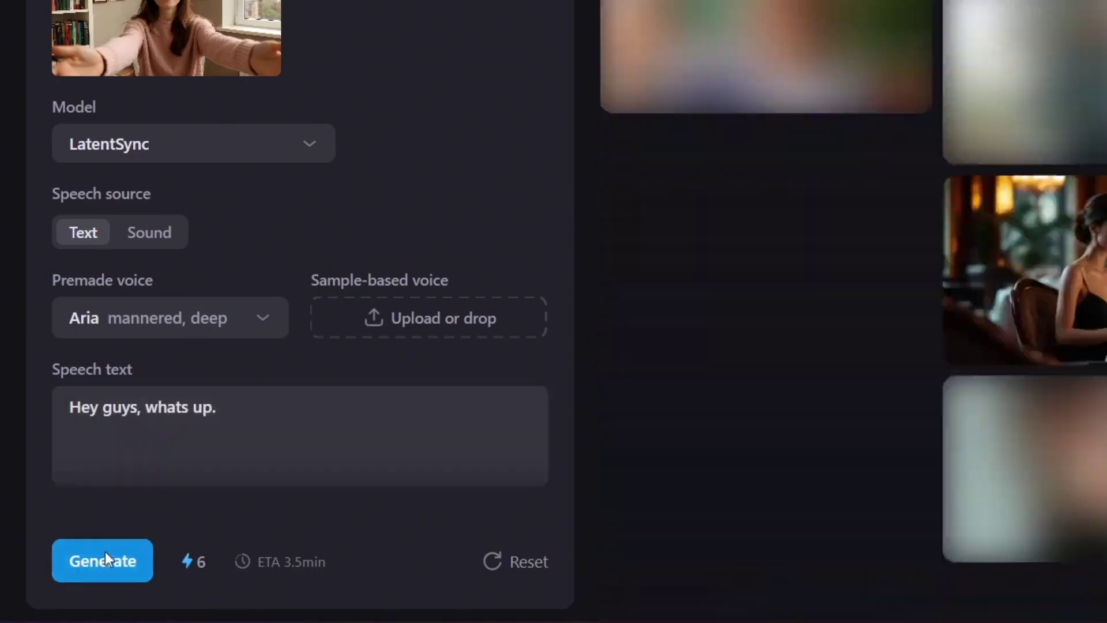
click(105, 553)
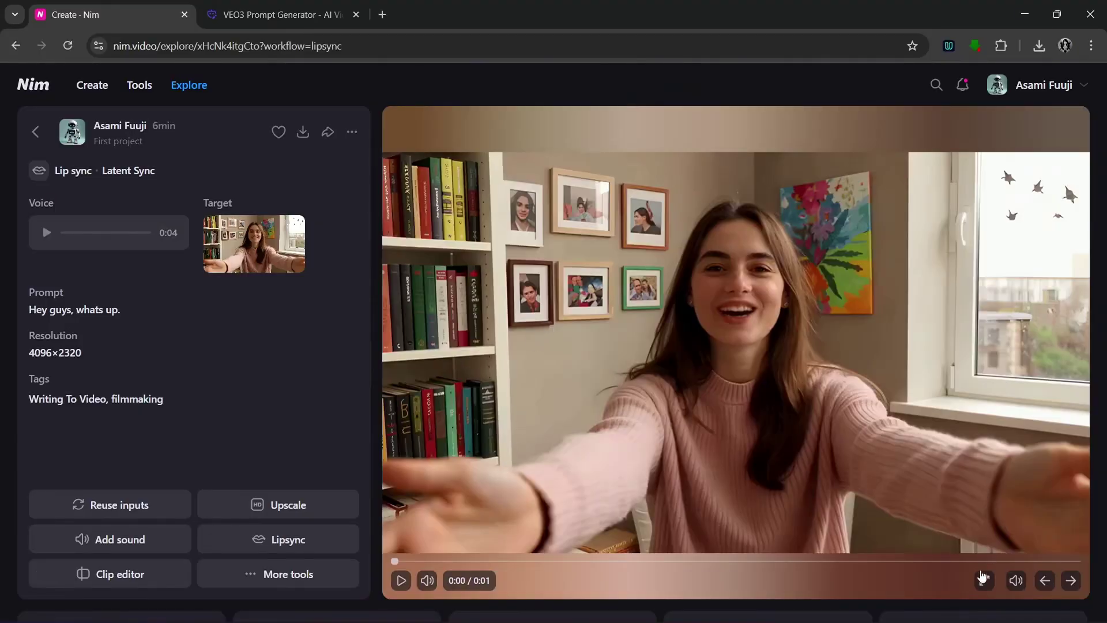
click(983, 577)
click(20, 604)
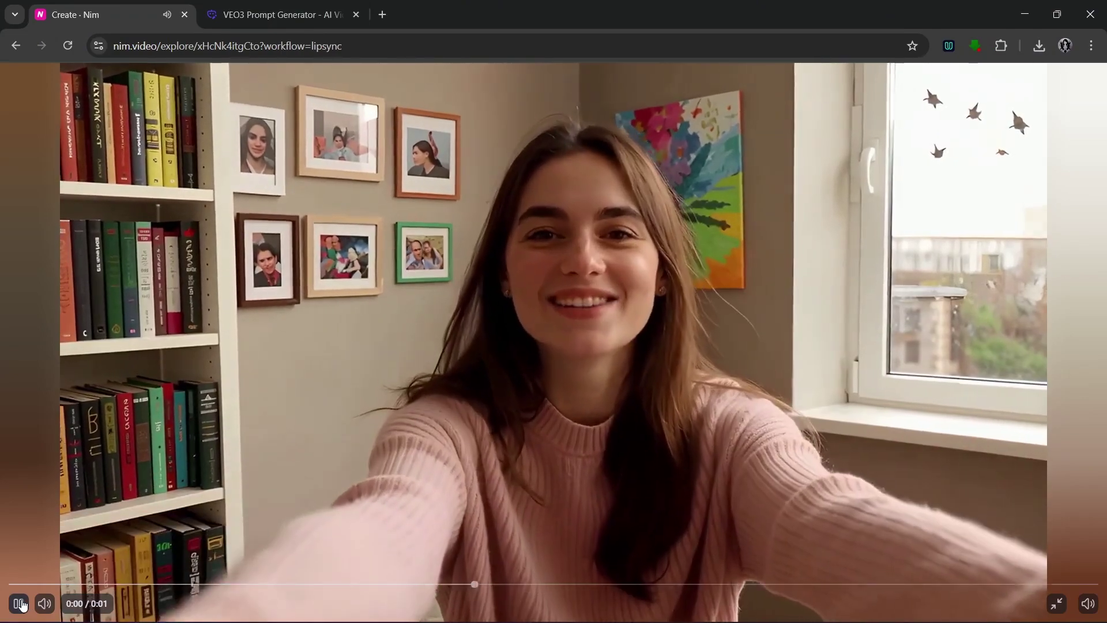
click(22, 604)
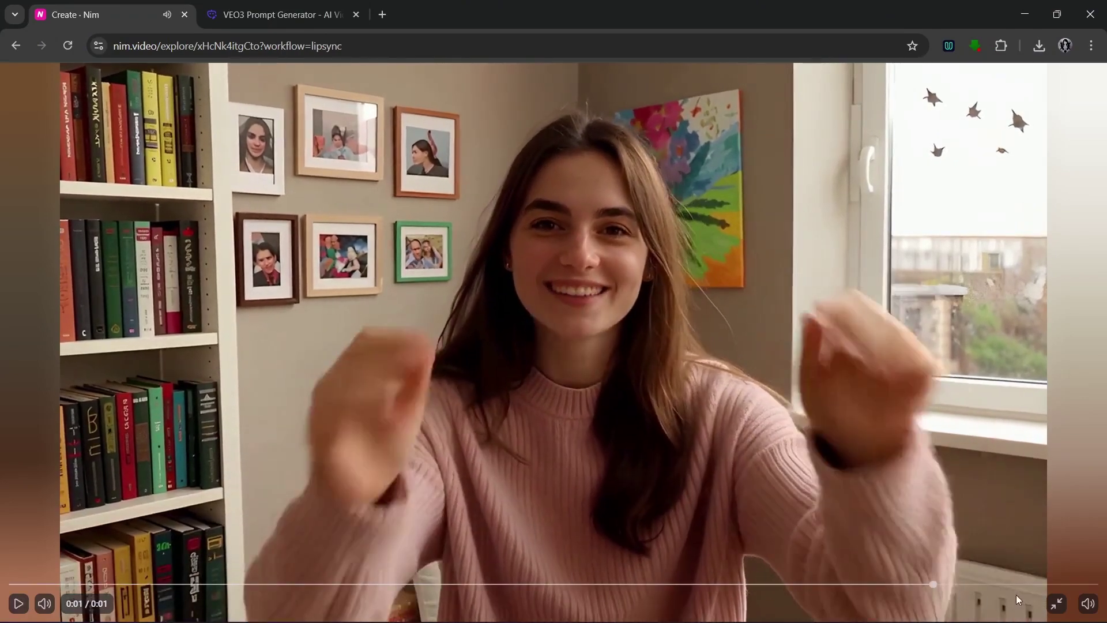
click(1057, 602)
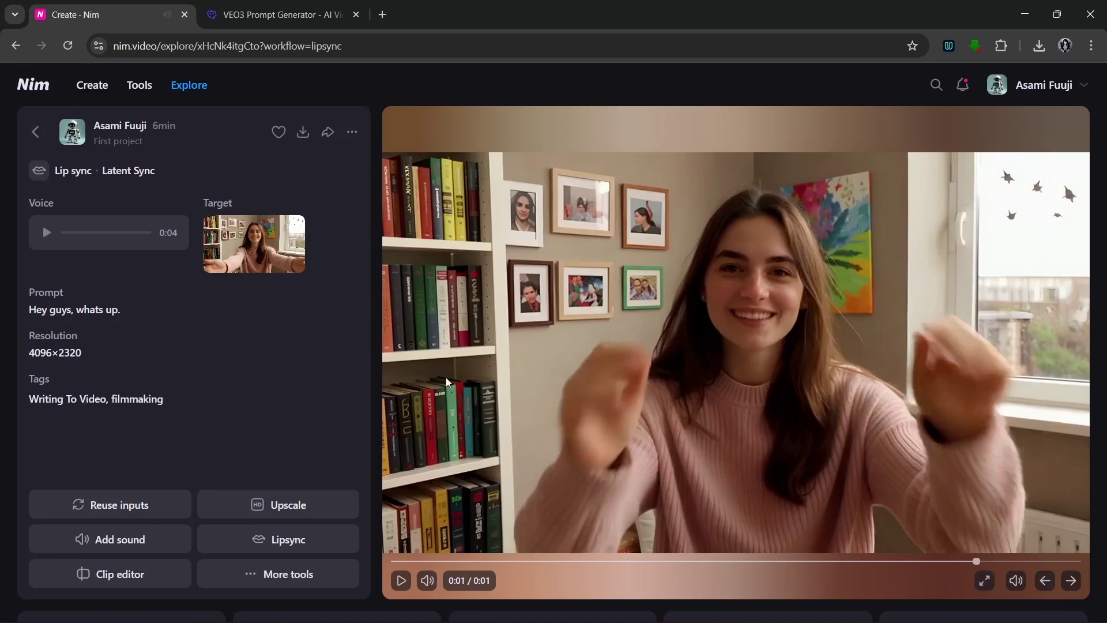